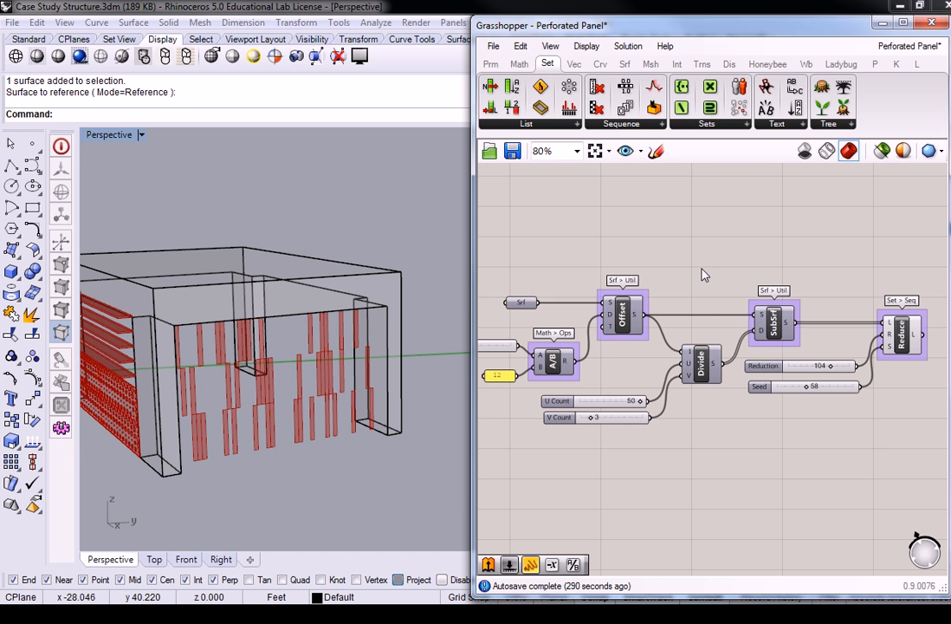
Step: Add an Extrude component to the canvas beyond the Reduce component
right_click_drag(747, 257, 624, 216)
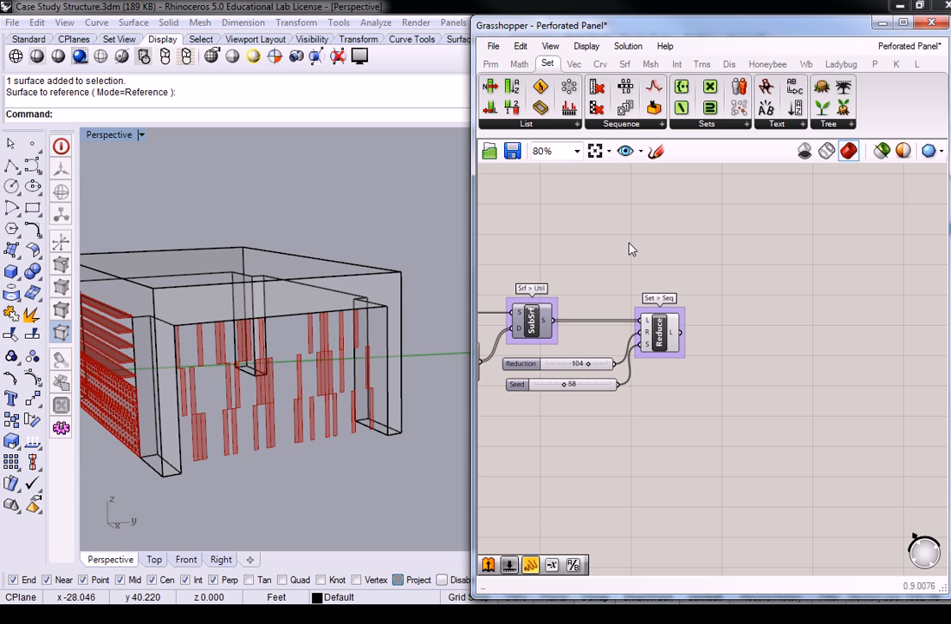
left_click(625, 64)
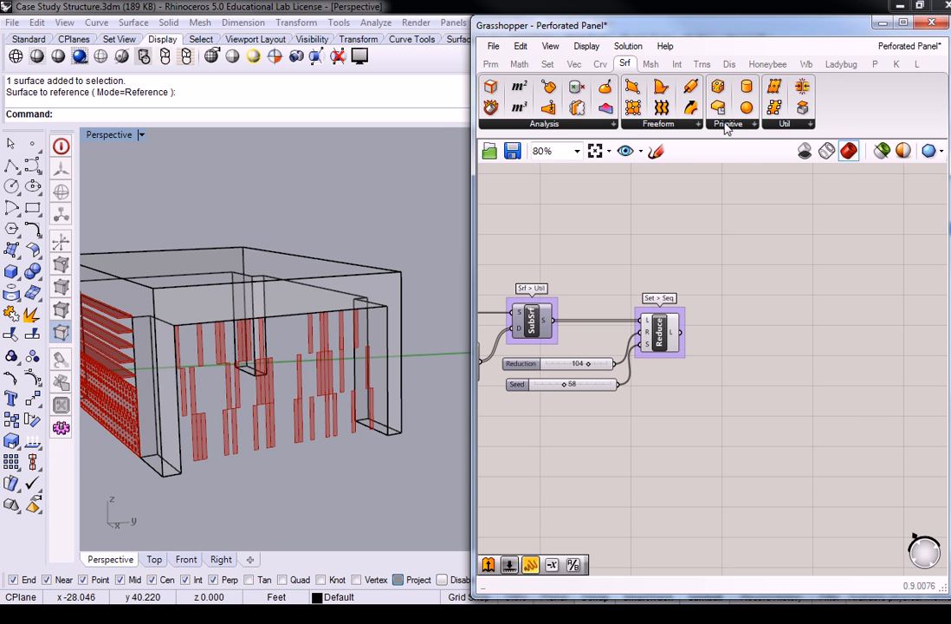
left_click(697, 124)
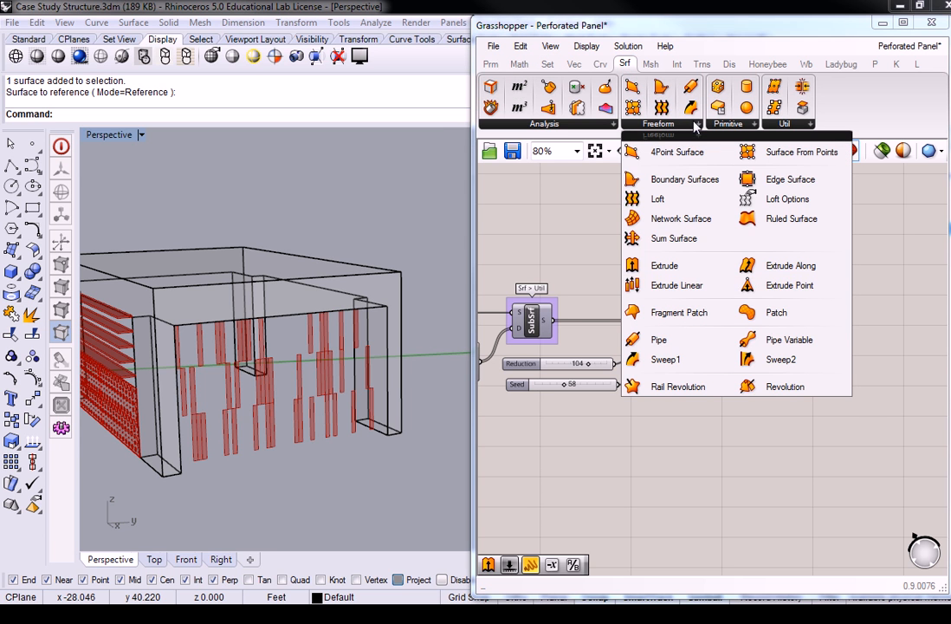
left_click(664, 266)
left_click(838, 336)
scroll(814, 336, "up", 2)
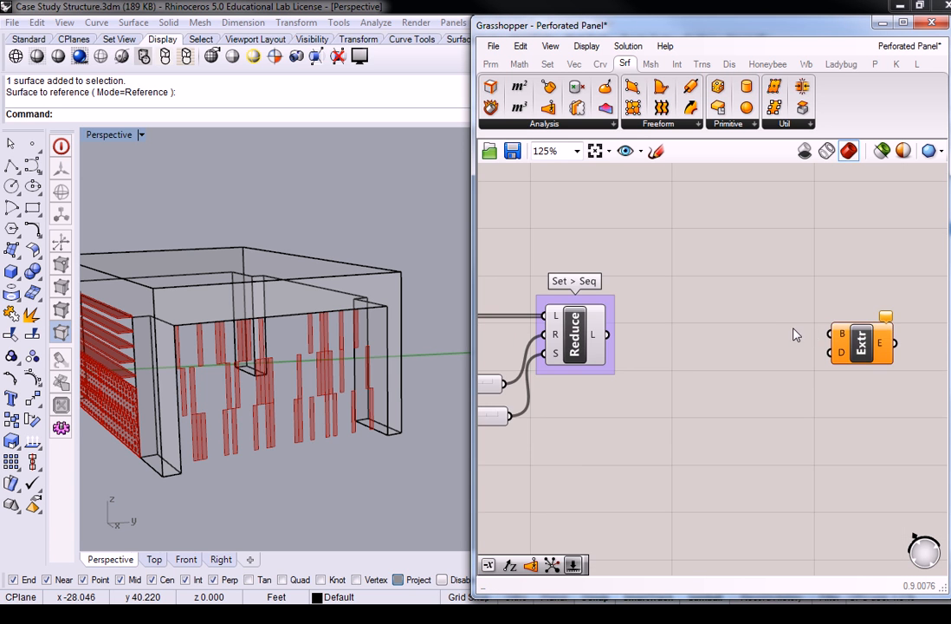
right_click_drag(794, 334, 686, 329)
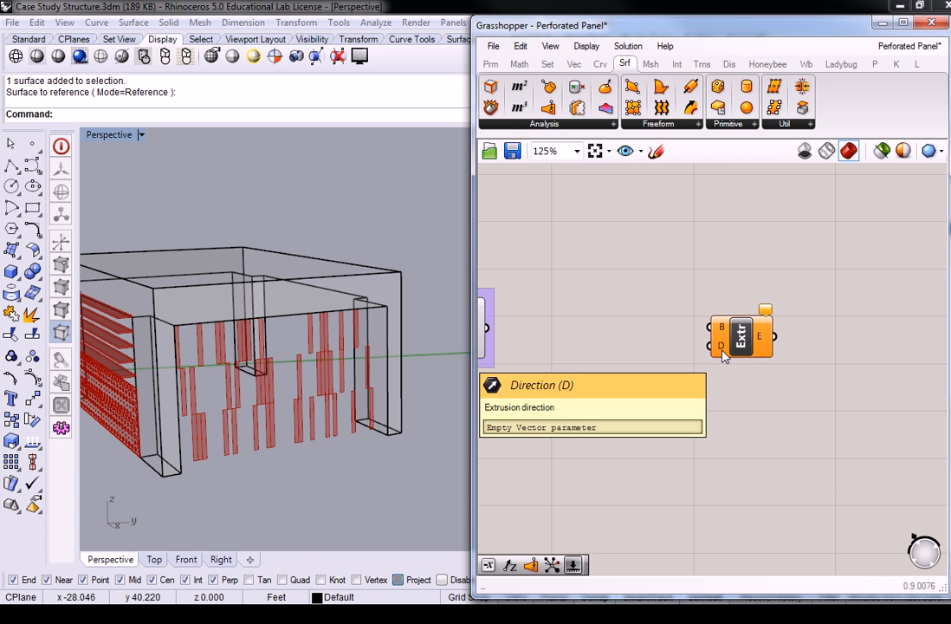
left_click(492, 65)
left_click(588, 126)
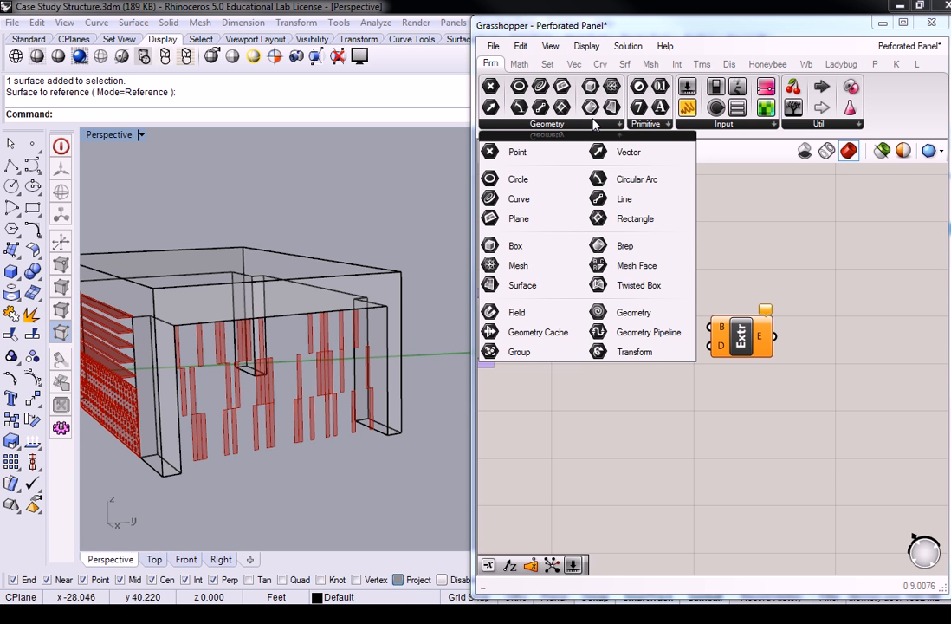
left_click(730, 274)
scroll(729, 275, "down", 2)
right_click_drag(635, 266, 696, 274)
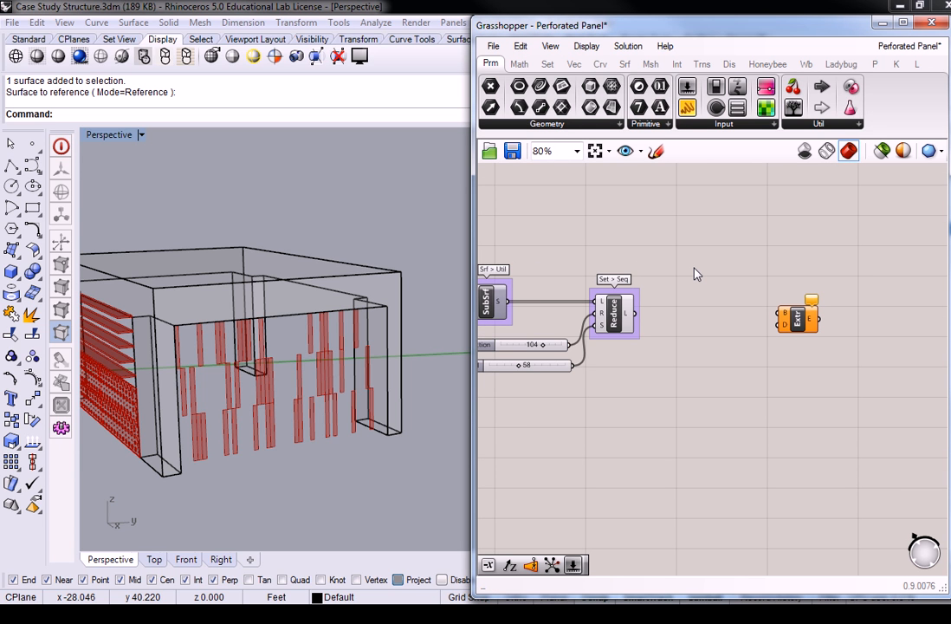
Step: Reposition the Extrude component slightly and put it in a group labelled "Srf > Frfm"
mouse_move(792, 322)
left_mouse_down()
mouse_move(780, 325)
mouse_move(782, 334)
left_mouse_up()
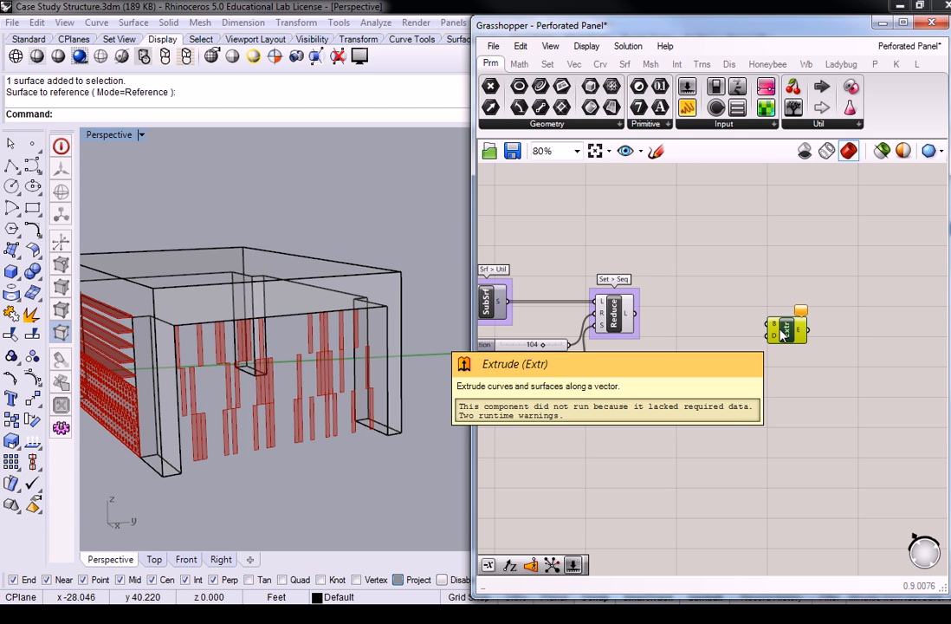
left_click(790, 279)
left_click(626, 64)
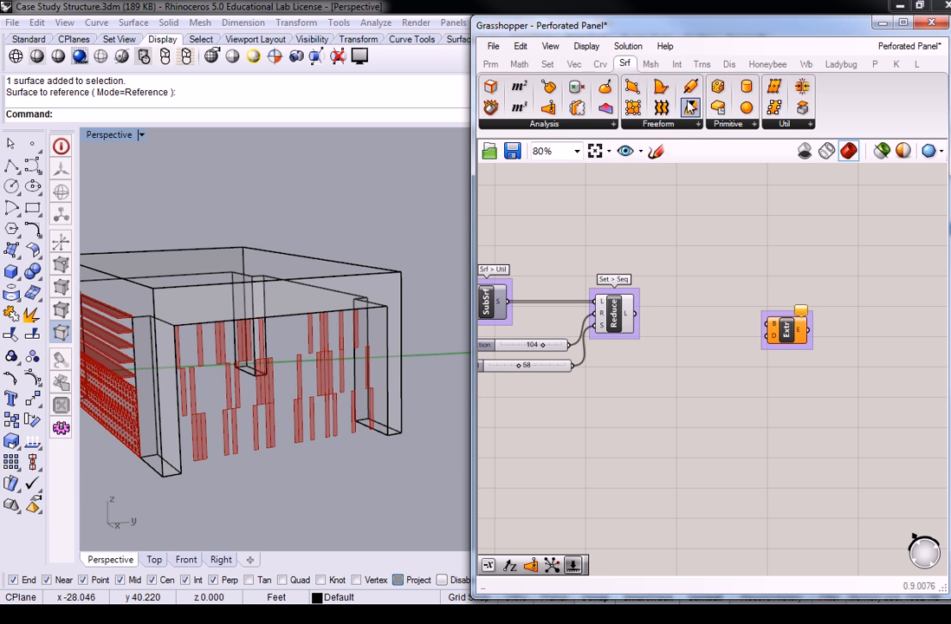
right_click(789, 317)
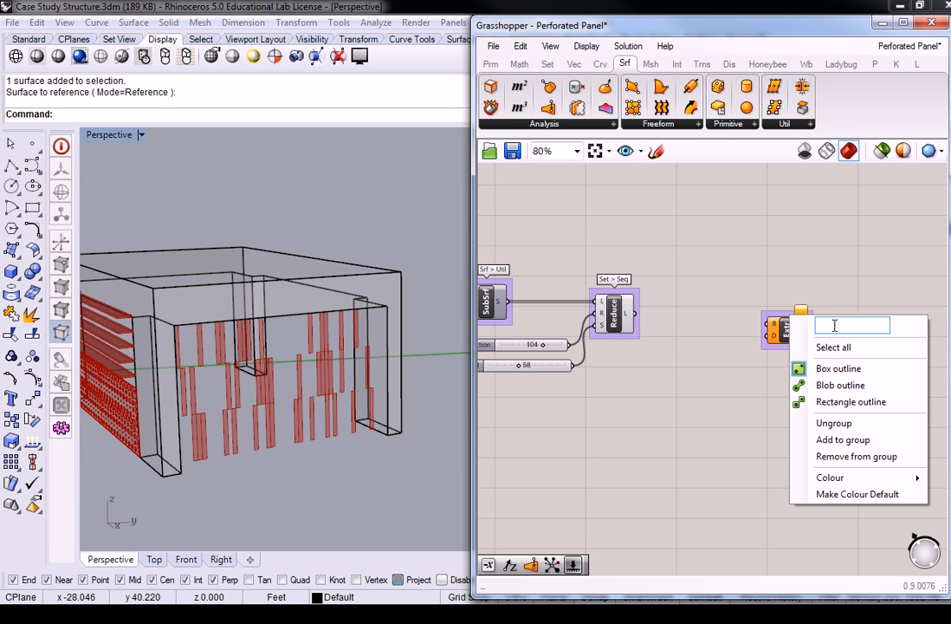
type("Srf > Frfm")
key("Return")
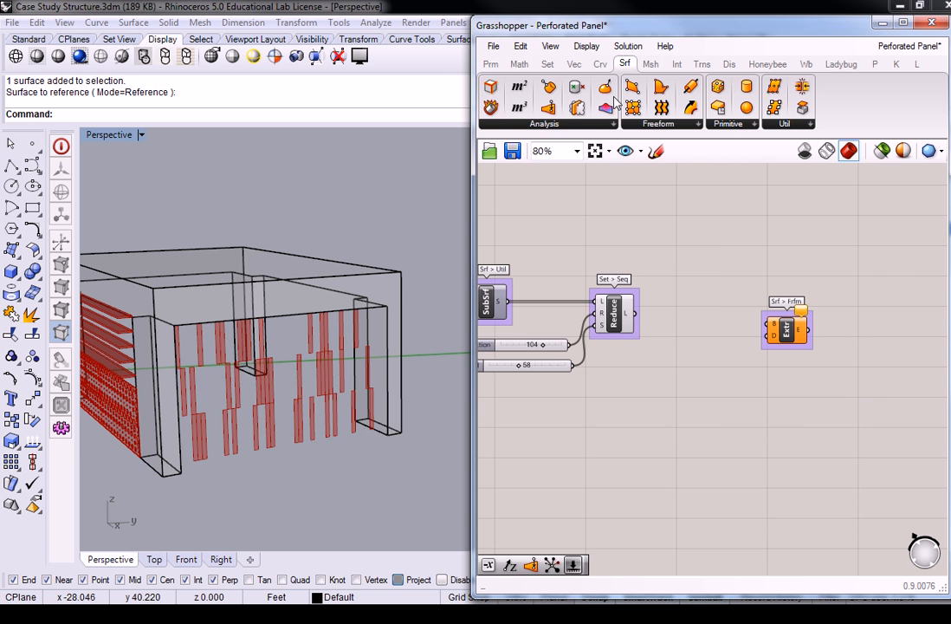
Step: Add an Evaluate Surface component and a Surface Closest Point component between Reduce and Extrude
left_click(593, 125)
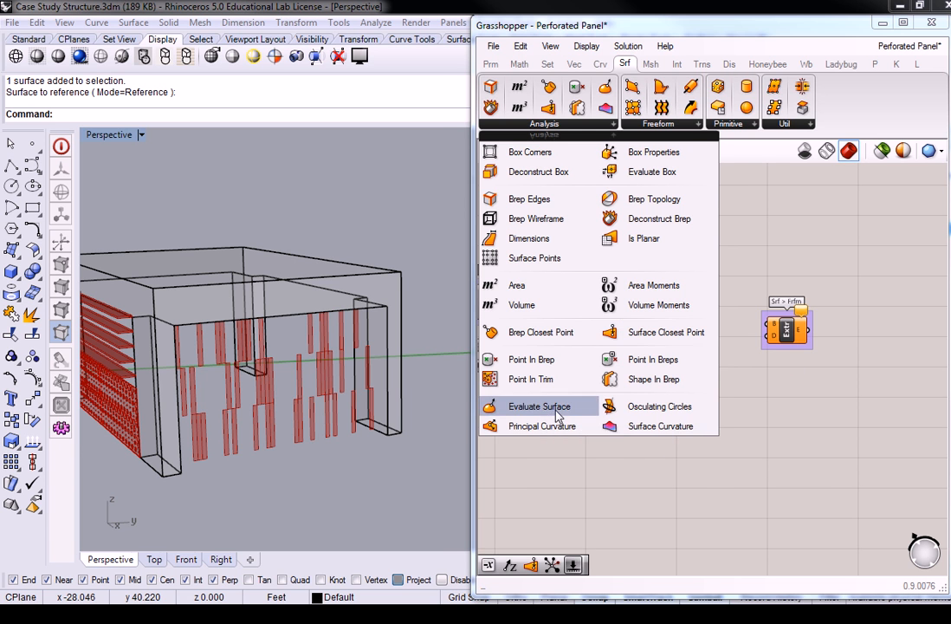
left_click_drag(537, 407, 681, 396)
left_click(555, 123)
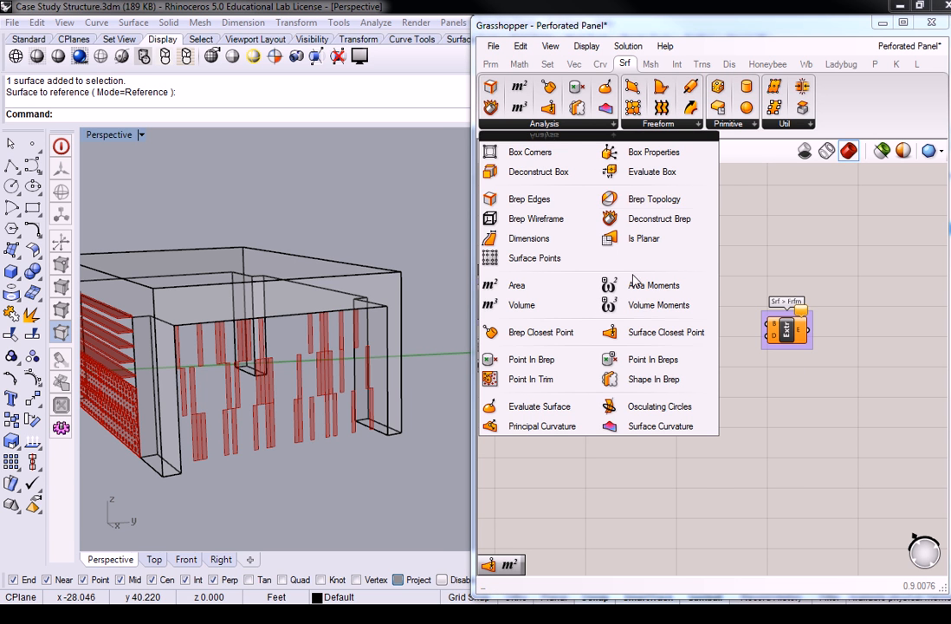
left_click_drag(650, 340, 698, 378)
left_click(687, 427)
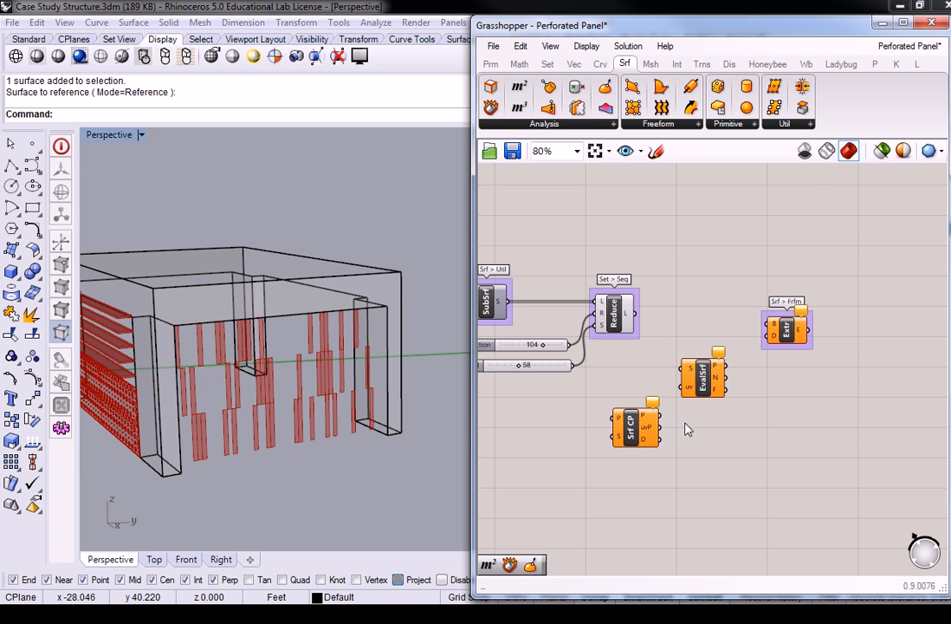
Step: Connect Surface Closest Point's uvP output to Evaluate Surface's uv input and spread these two components and Extrude further from Reduce
scroll(678, 425, "up", 2)
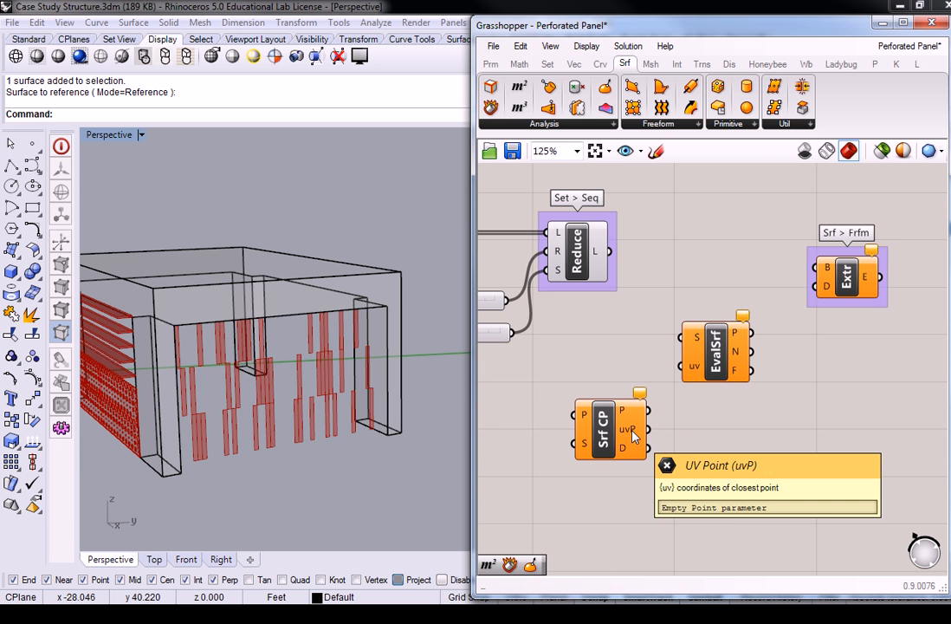
left_click_drag(647, 428, 681, 365)
left_click_drag(777, 473, 559, 340)
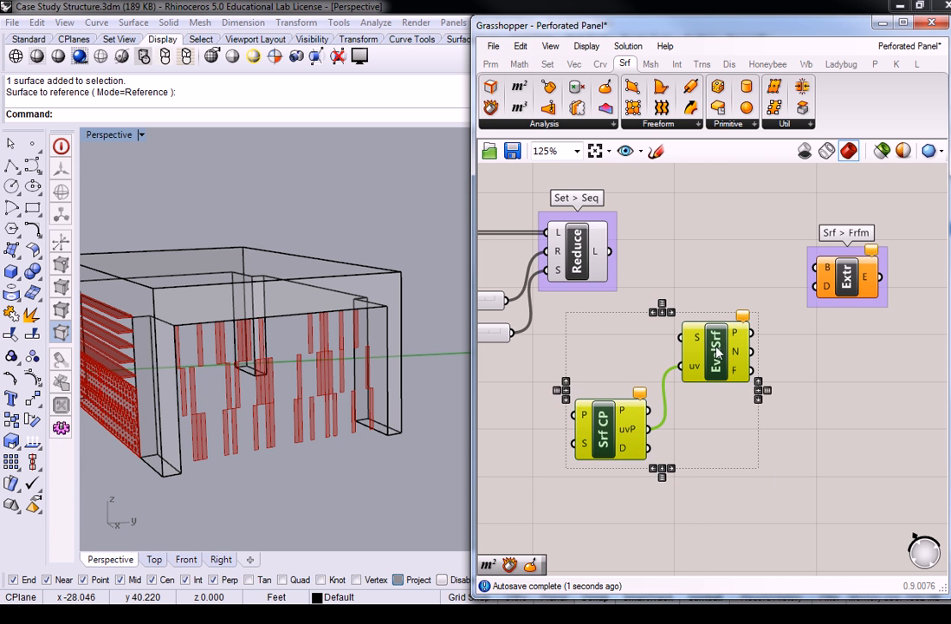
left_click_drag(717, 351, 759, 366)
left_click(736, 307)
left_click_drag(850, 276, 917, 241)
left_click(825, 257)
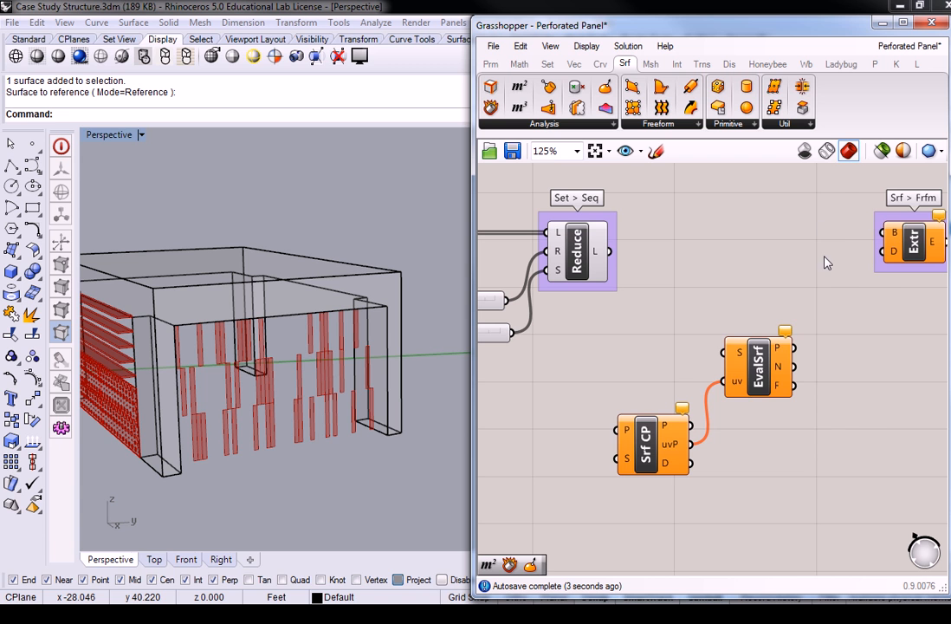
left_click_drag(857, 279, 706, 443)
left_click(637, 337)
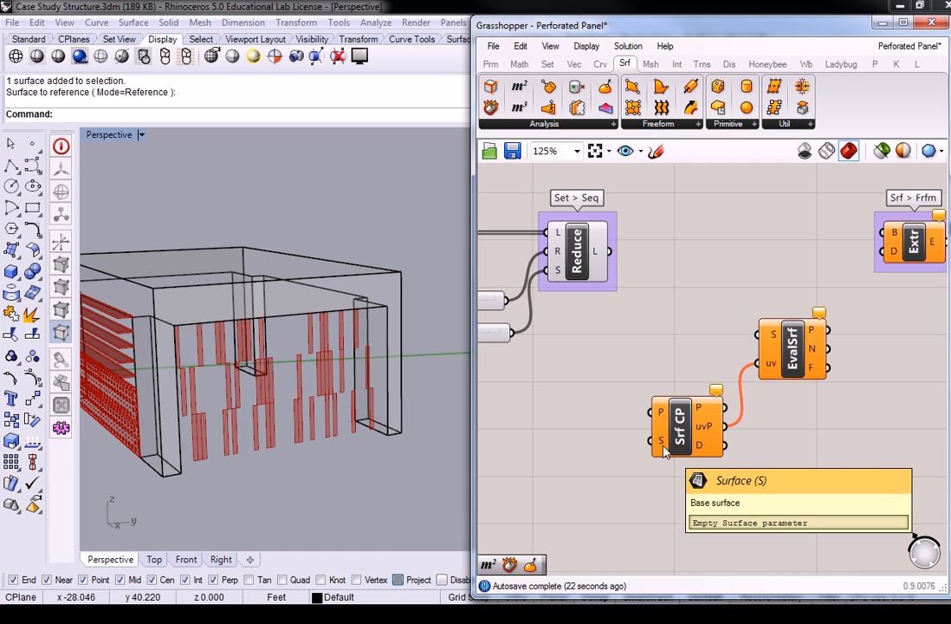
Step: Add an Area component just above the Surface Closest Point component
scroll(667, 347, "down", 4)
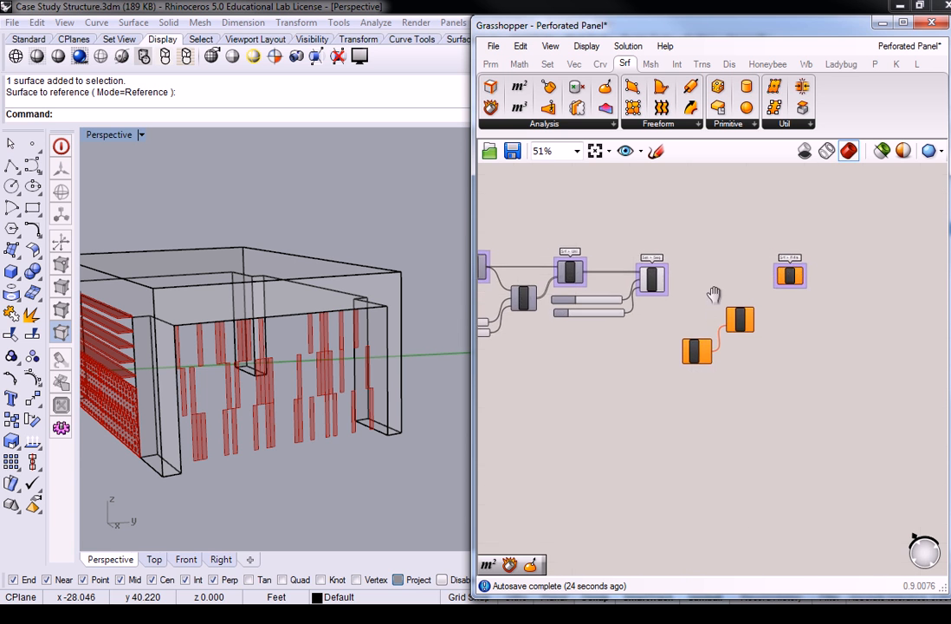
scroll(693, 312, "up", 2)
left_click_drag(783, 266, 696, 403)
left_click(685, 340)
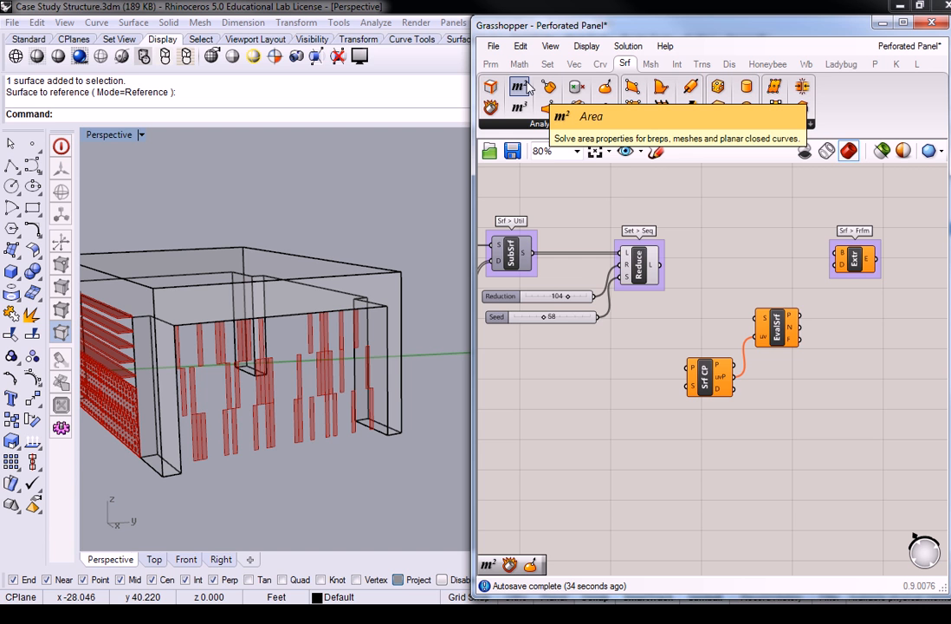
left_click_drag(520, 87, 682, 329)
Step: Move the Area, Surface Closest Point and Evaluate Surface components together to the free space below the Reduction and Seed sliders
left_click_drag(824, 423, 681, 307)
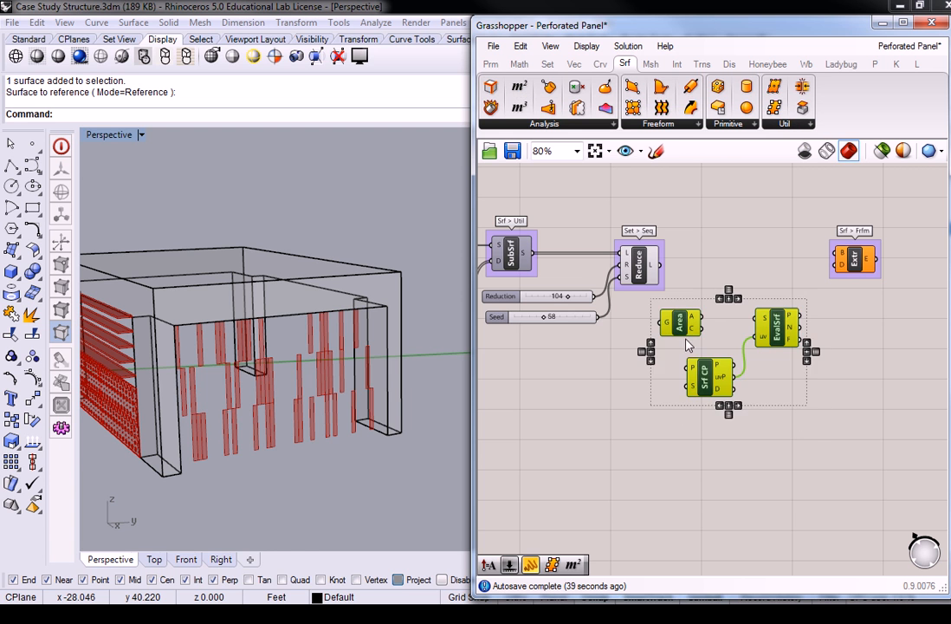
right_click_drag(601, 387, 720, 360)
left_click_drag(815, 353, 623, 465)
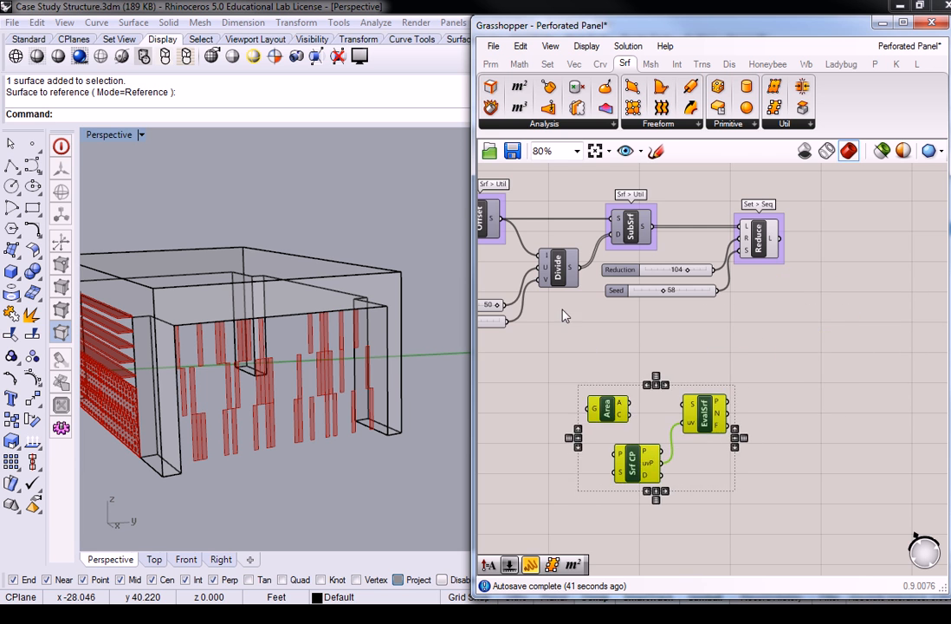
right_click_drag(519, 335, 729, 327)
left_click(560, 214)
right_click(587, 198)
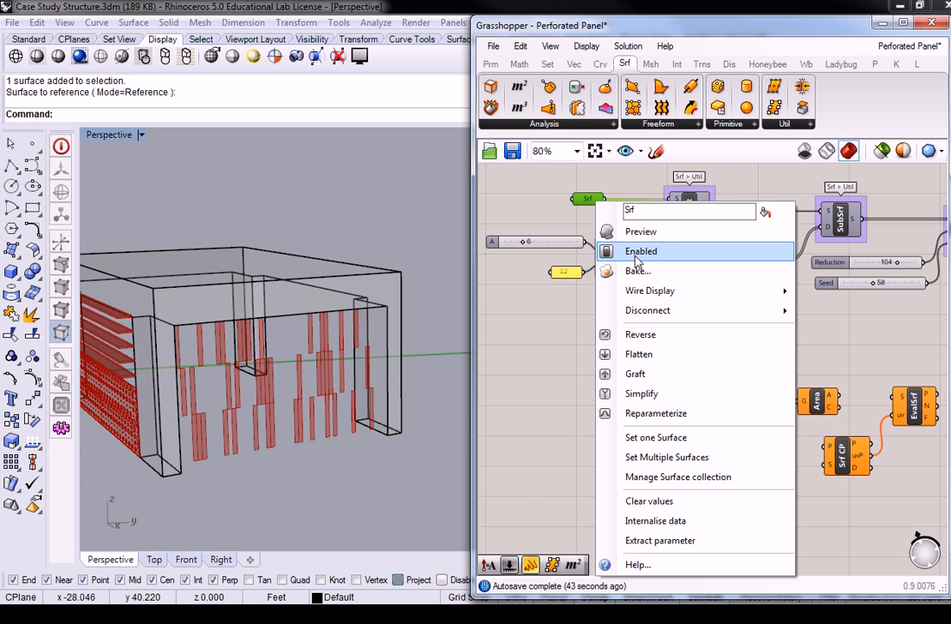
left_click(545, 233)
left_click(561, 313)
left_click(589, 201)
right_click(590, 201)
left_click(631, 231)
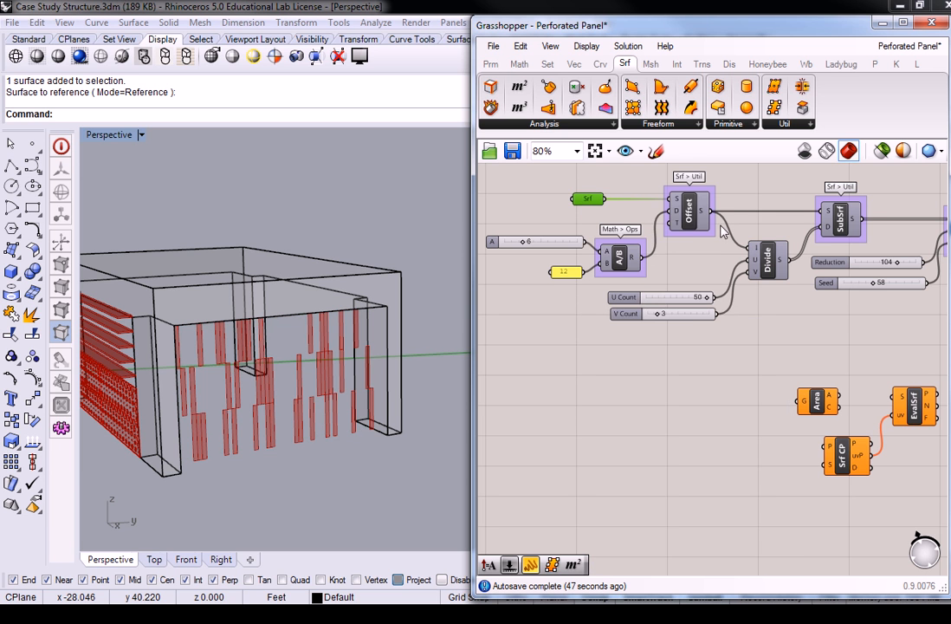
right_click_drag(736, 191, 702, 216)
left_click(800, 241)
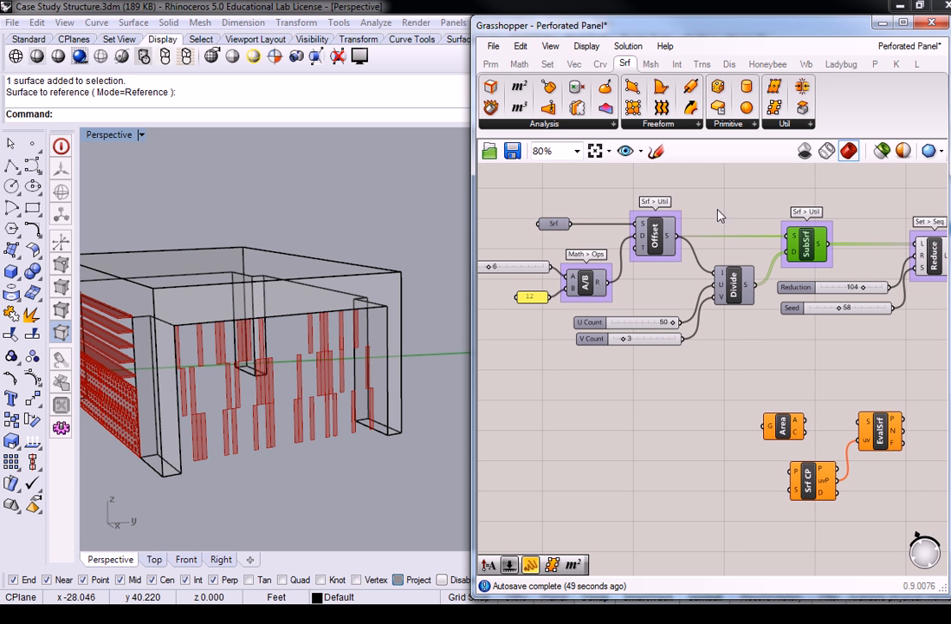
Step: Turn on the preview of the Srf surface parameter that feeds the Offset component
left_click(554, 223)
right_click(553, 223)
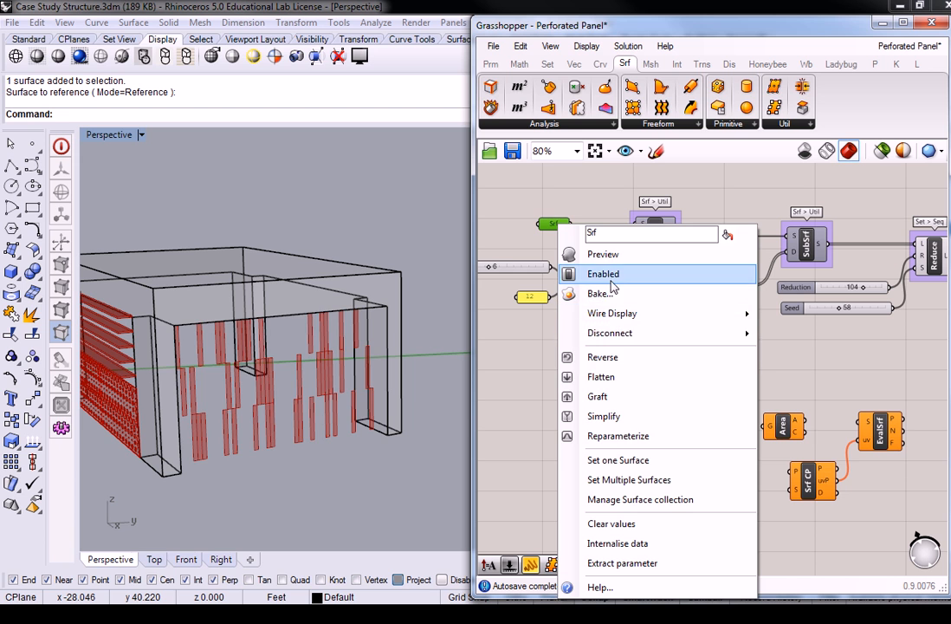
left_click(572, 253)
left_click(589, 201)
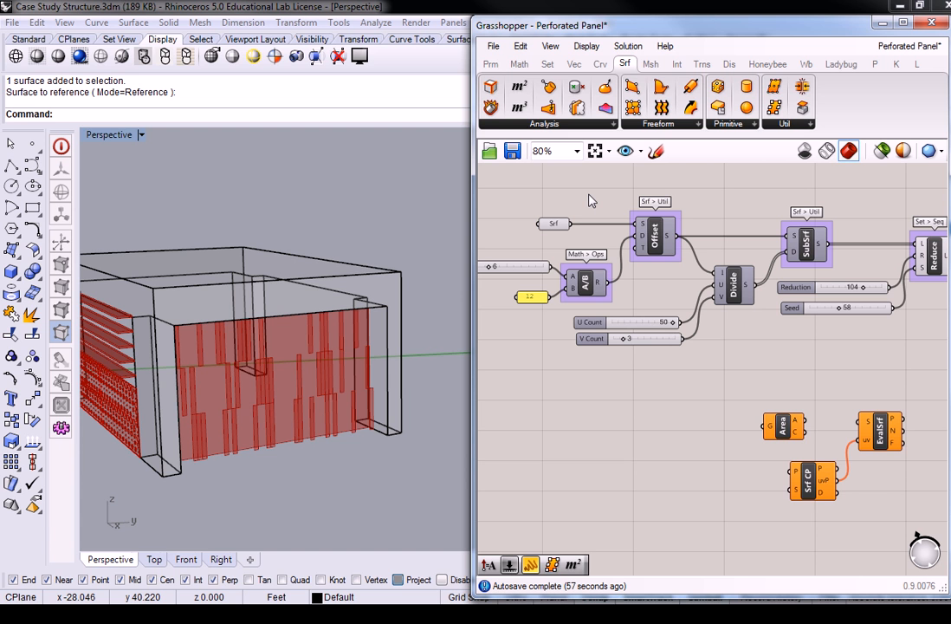
Step: Move the Area component away from Surface Closest Point and connect the Srf parameter to its G input
right_click_drag(694, 393, 643, 377)
left_click_drag(716, 431, 656, 429)
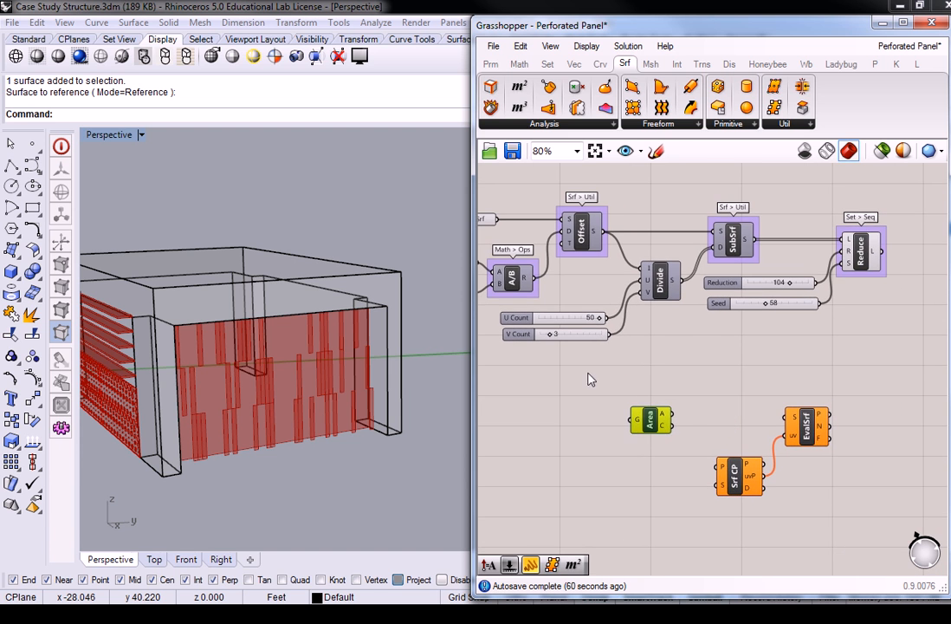
left_click_drag(496, 219, 638, 419)
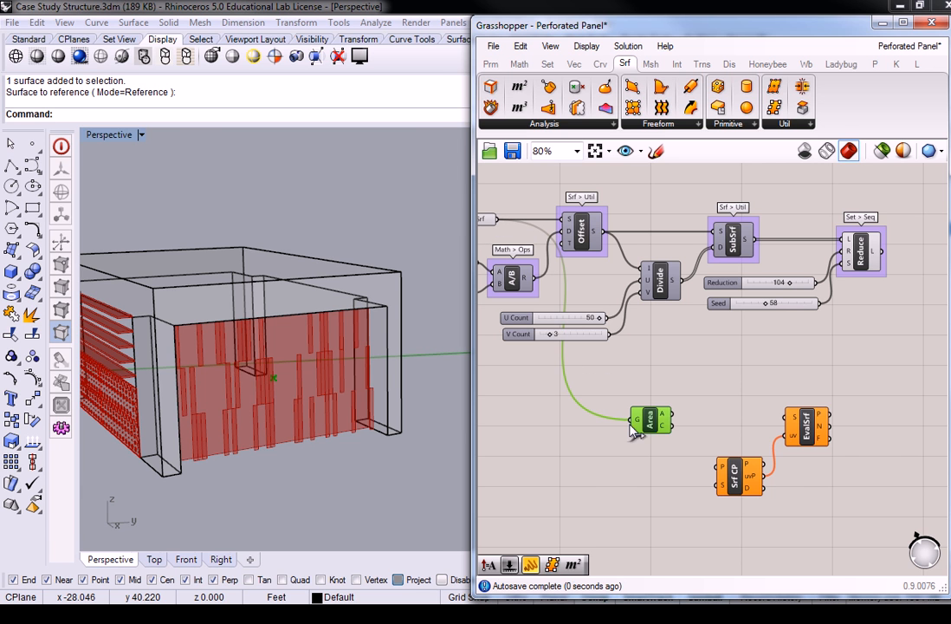
left_click(656, 384)
Step: Connect the Srf parameter to the S inputs of Evaluate Surface and Surface Closest Point, keeping its link to Area
right_click_drag(308, 404, 263, 407)
right_click_drag(719, 392, 652, 357)
left_click_drag(518, 214, 813, 413)
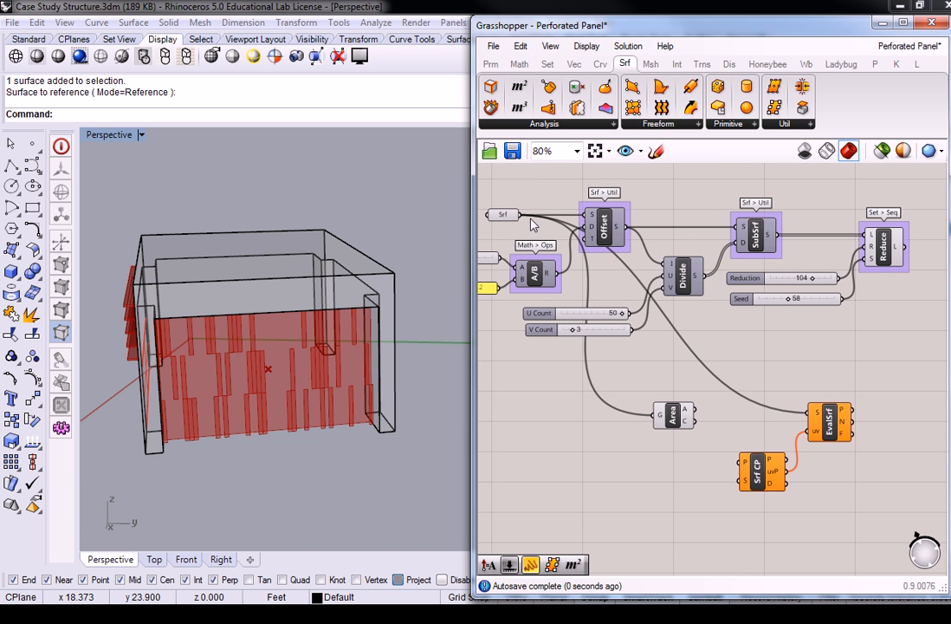
left_click_drag(518, 215, 739, 482)
left_click_drag(518, 214, 656, 415)
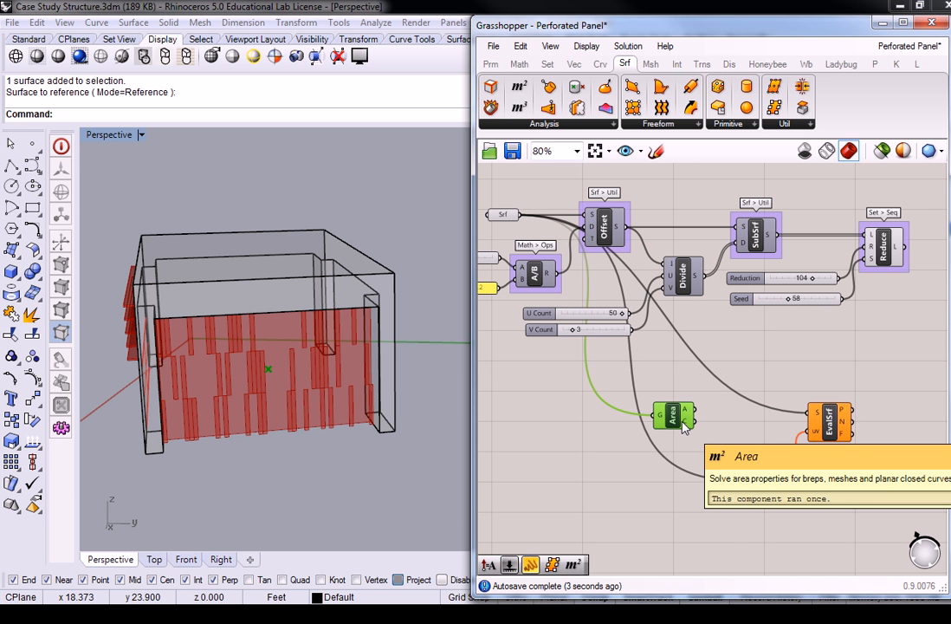
Step: Connect Area's centroid output C to Surface Closest Point's P input and move Area closer to that component
left_click_drag(693, 422, 743, 461)
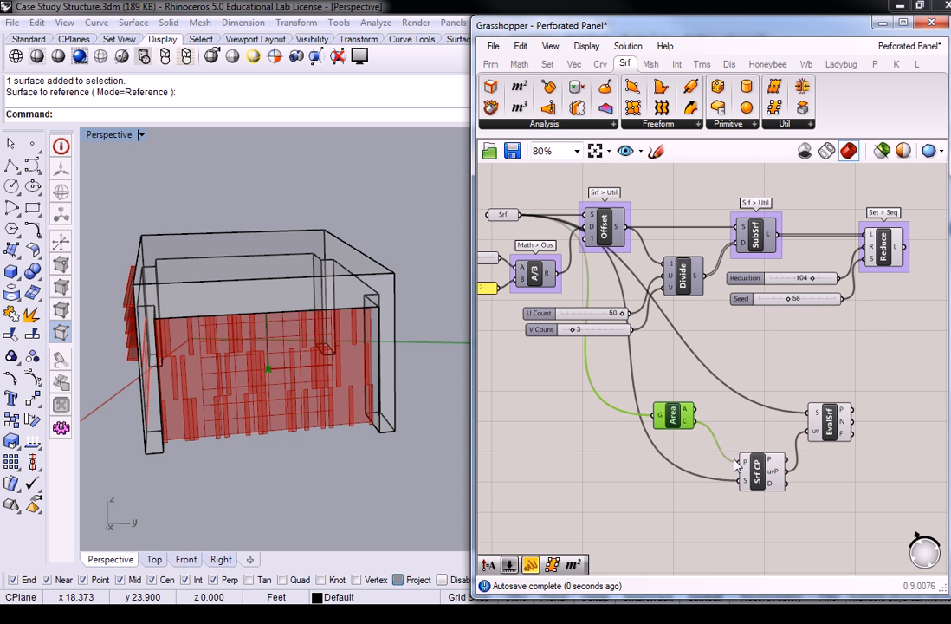
left_click_drag(679, 422, 702, 439)
left_click(684, 397)
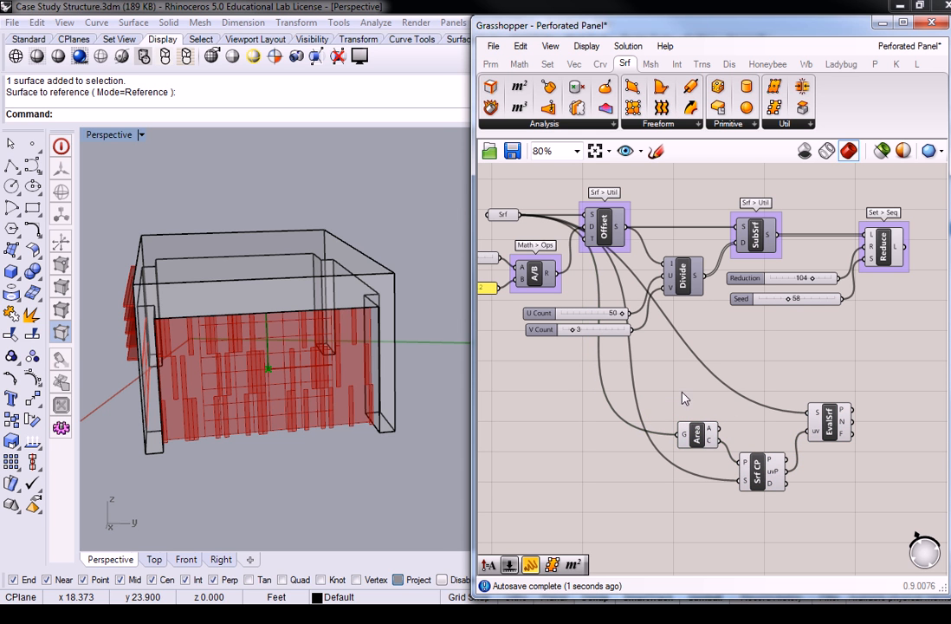
Step: Examine the Evaluate Surface component's preview on the facade surface in the 3D model
left_click(826, 422)
right_click_drag(254, 440, 284, 379)
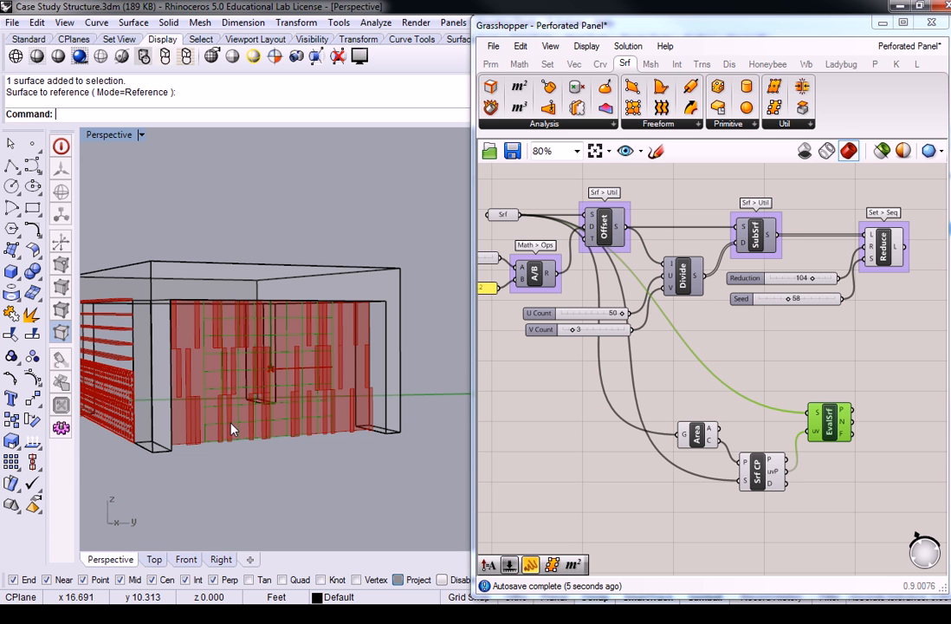
left_click(852, 360)
right_click_drag(853, 360, 764, 395)
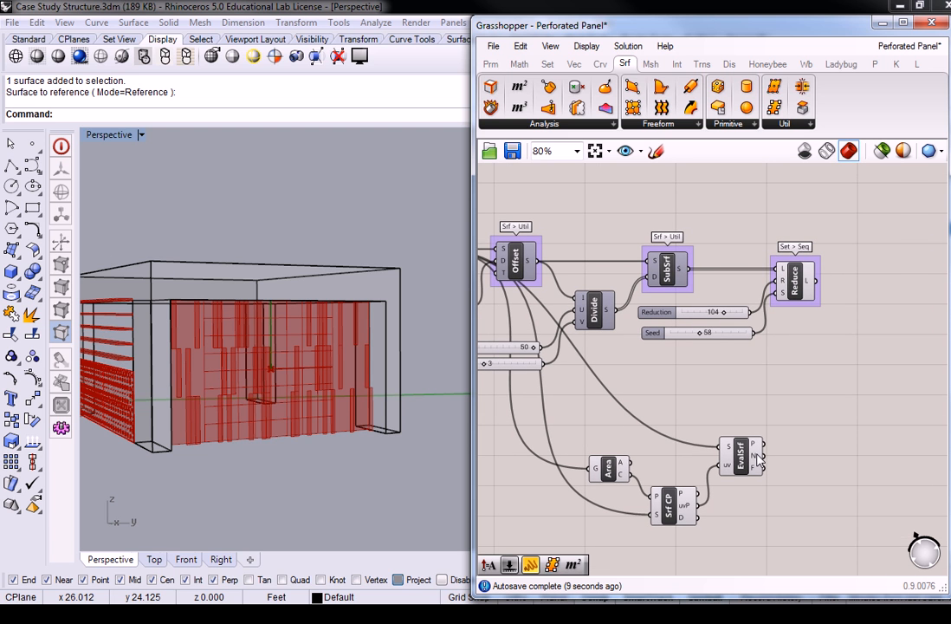
Step: Move the Extrude component slightly closer to the Reduce component
mouse_move(759, 459)
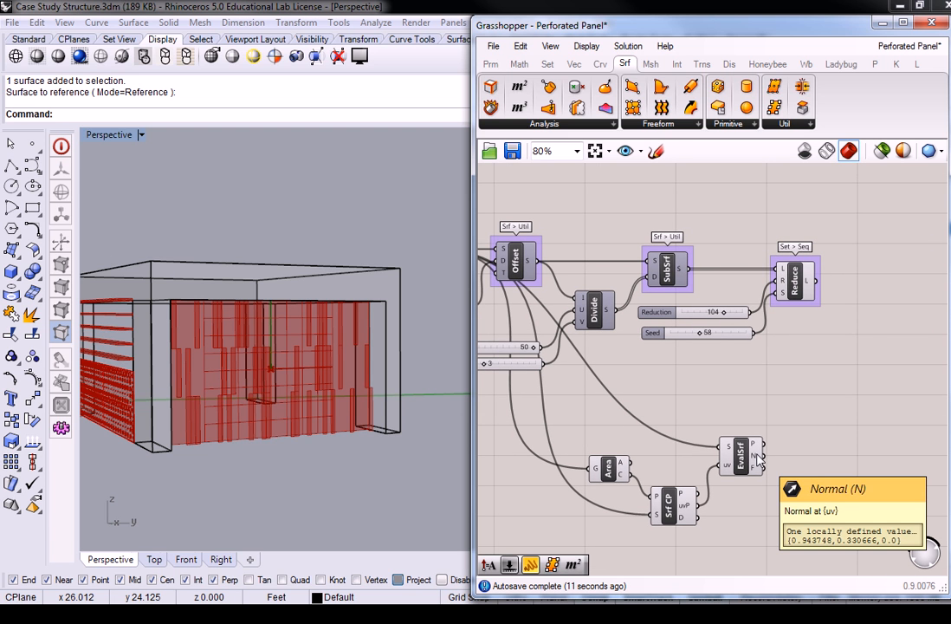
right_click_drag(788, 399, 671, 412)
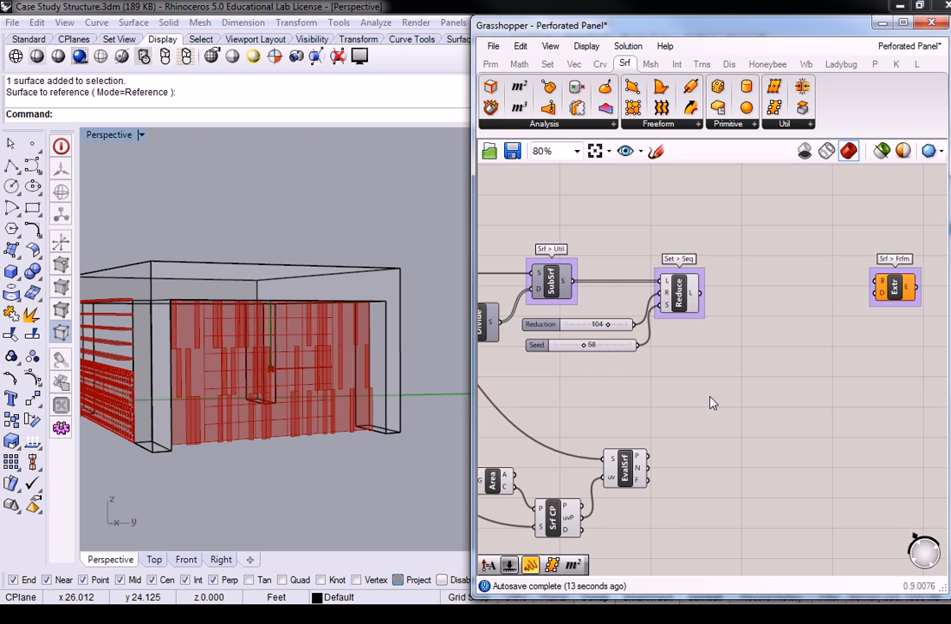
left_click_drag(896, 284, 876, 298)
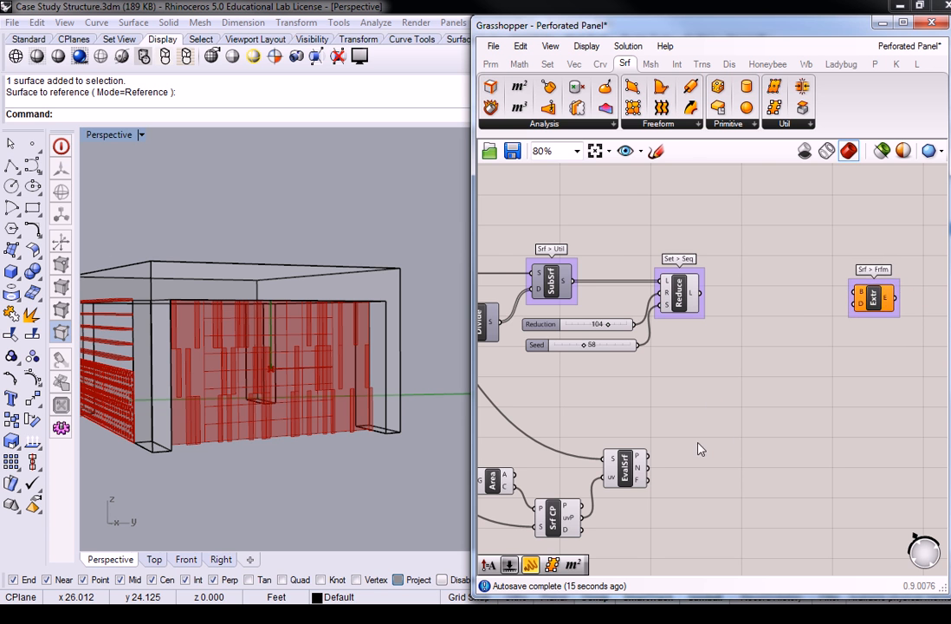
Step: Group Area, Surface Closest Point and Evaluate Surface and label the group "Srf > Analysis"
right_click_drag(744, 442, 913, 360)
left_click_drag(861, 336, 659, 478)
key("ctrl+g")
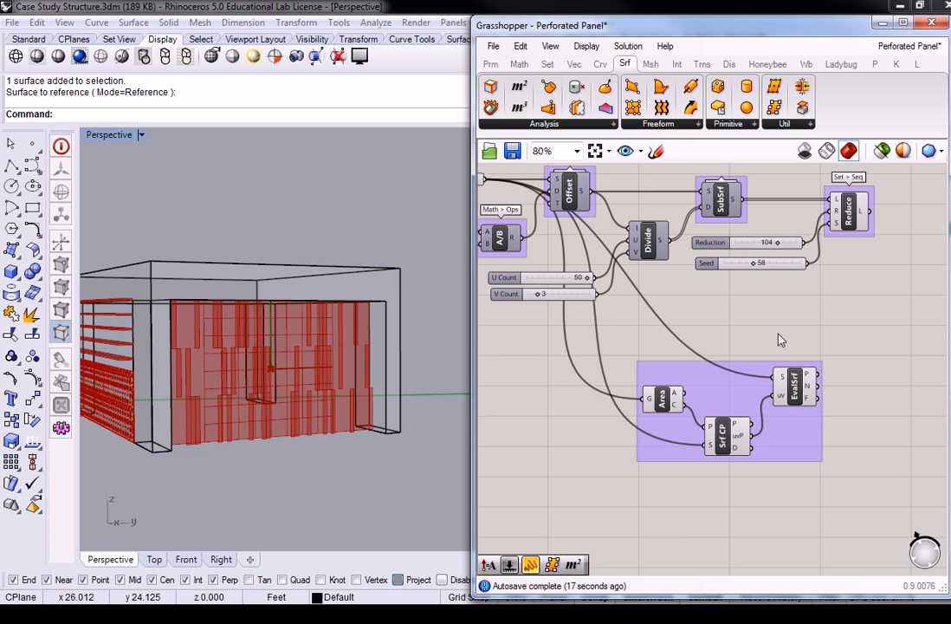
right_click_drag(777, 339, 760, 353)
right_click(724, 396)
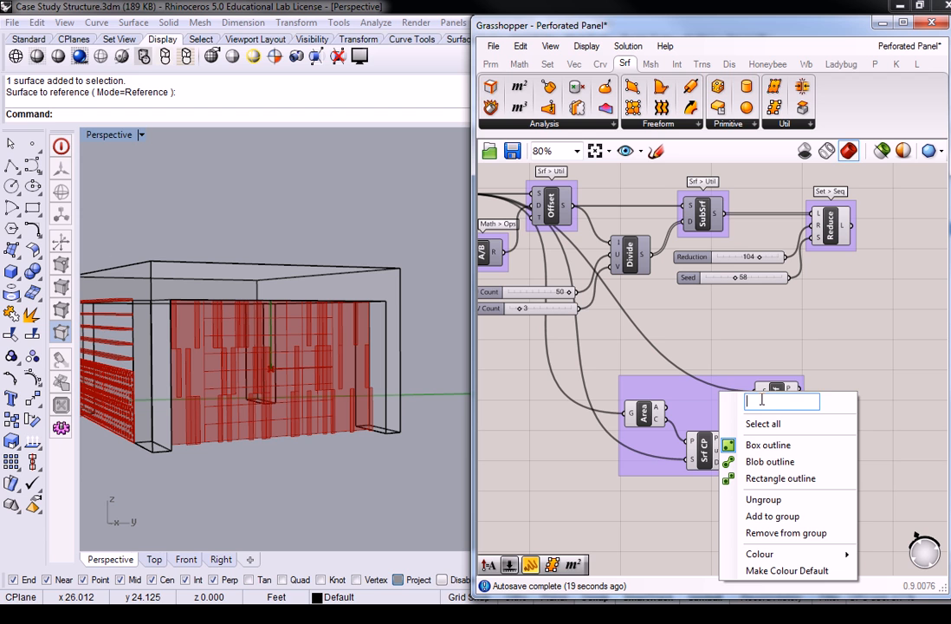
type("S")
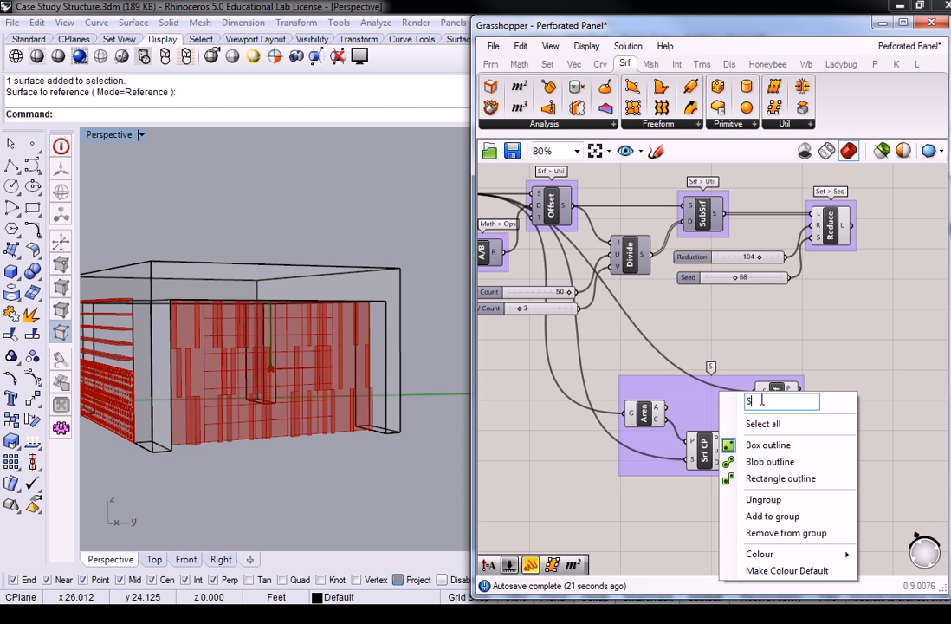
type("rf > Analysis")
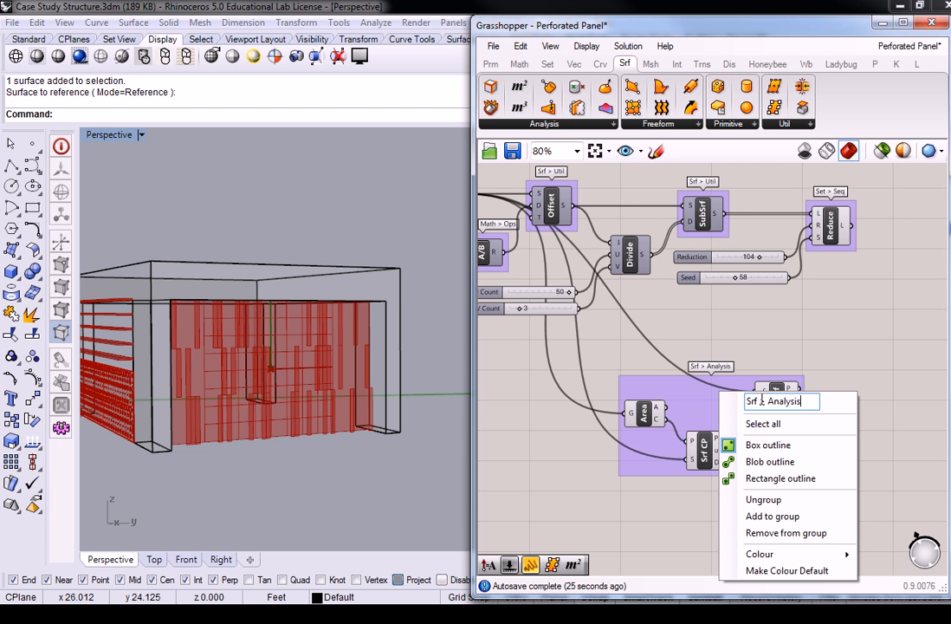
Step: Rearrange the start of the definition, placing the U Count and V Count sliders above the Srf parameter
right_click_drag(767, 347, 706, 364)
left_click_drag(661, 417, 713, 414)
right_click_drag(650, 299, 674, 347)
left_click_drag(843, 210, 517, 349)
left_click_drag(595, 326, 633, 285)
right_click_drag(593, 355, 729, 350)
left_click_drag(642, 419, 586, 348)
left_click_drag(633, 363, 518, 231)
left_click(771, 201)
Step: Move the Srf > Analysis group up closer beneath the subsurface and Reduce components
right_click_drag(773, 201, 676, 188)
left_click(752, 452)
left_click_drag(752, 452, 728, 344)
Step: Try to connect Evaluate Surface's normal output N directly to Extrude's direction input D
right_click_drag(846, 343, 709, 395)
left_click(709, 395)
left_click_drag(696, 393, 877, 337)
mouse_move(877, 337)
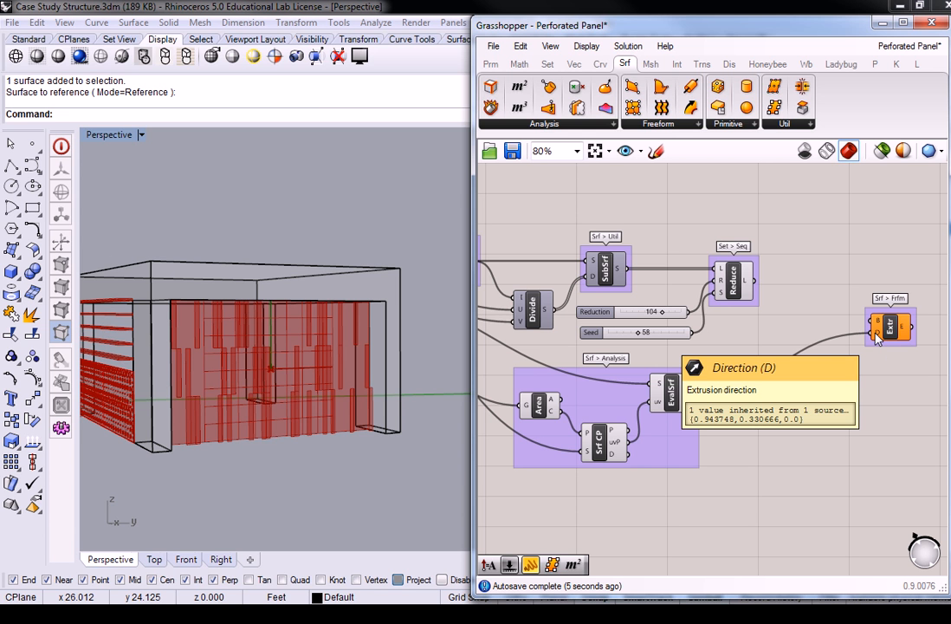
right_click_drag(871, 384, 791, 363)
left_click_drag(777, 344, 781, 335)
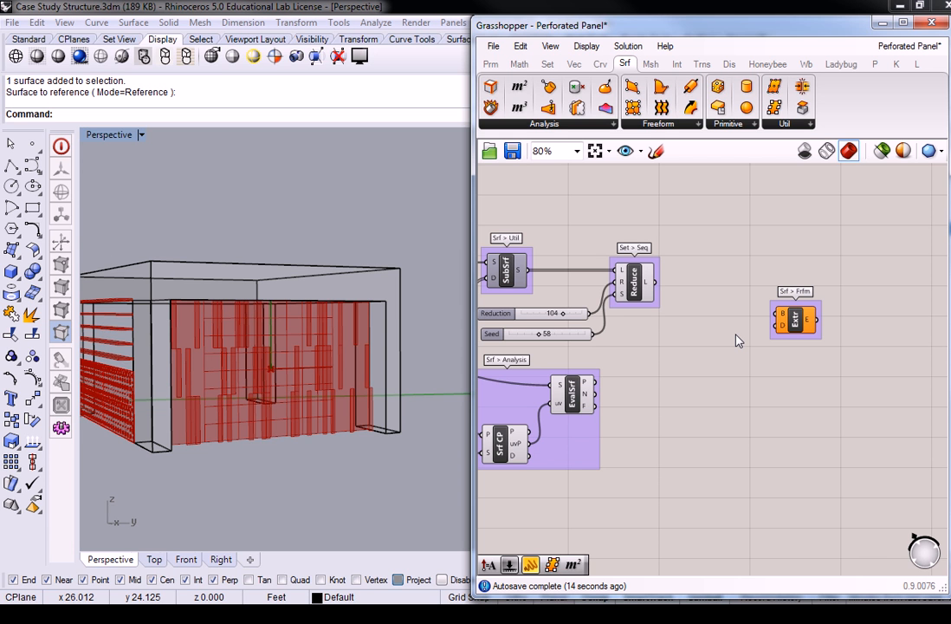
Step: Add a vector Amplitude component between Evaluate Surface and Extrude and connect the normal output N to its V input
left_click(573, 64)
left_click(795, 126)
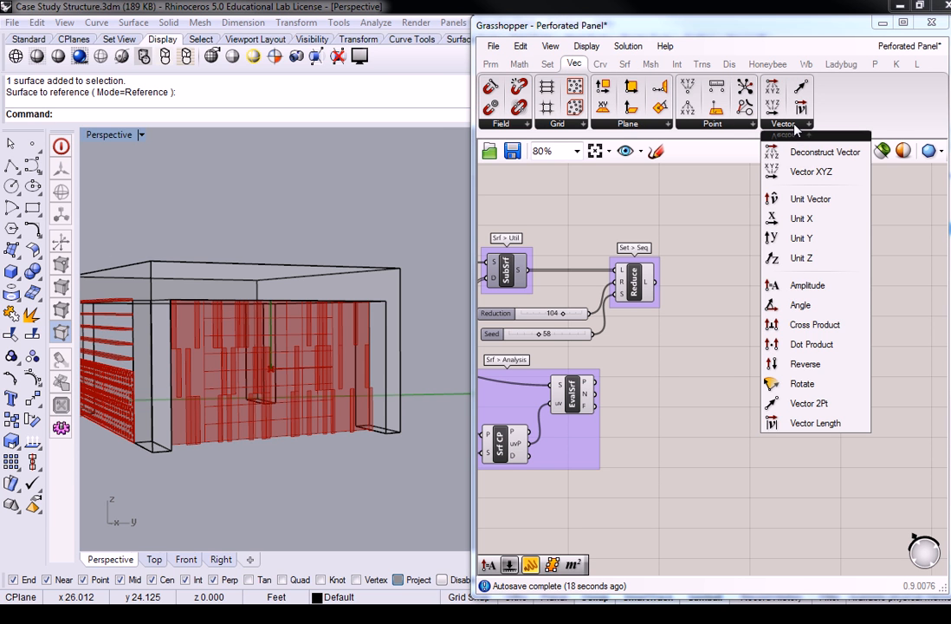
left_click_drag(799, 282, 718, 384)
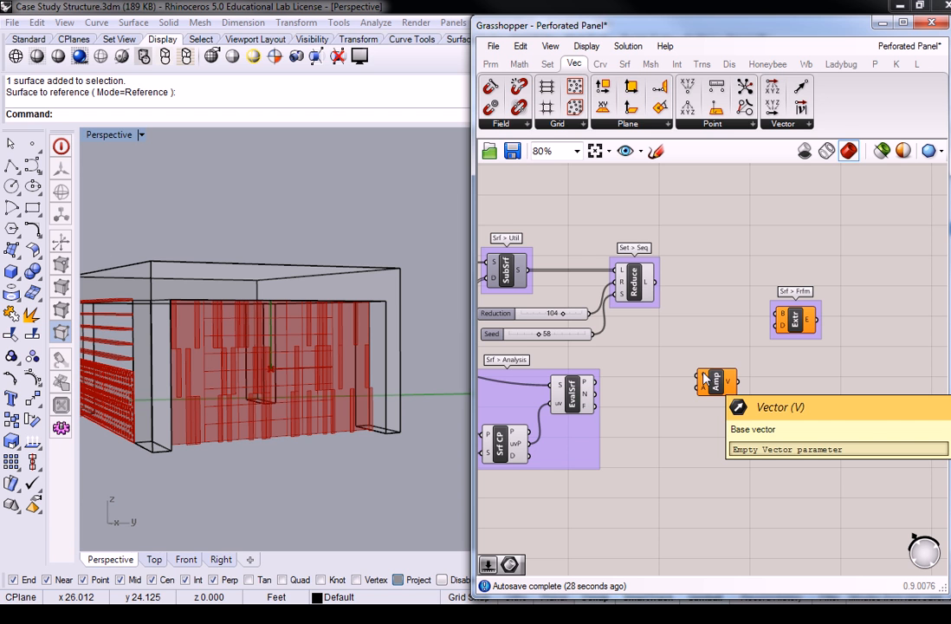
left_click_drag(597, 394, 696, 381)
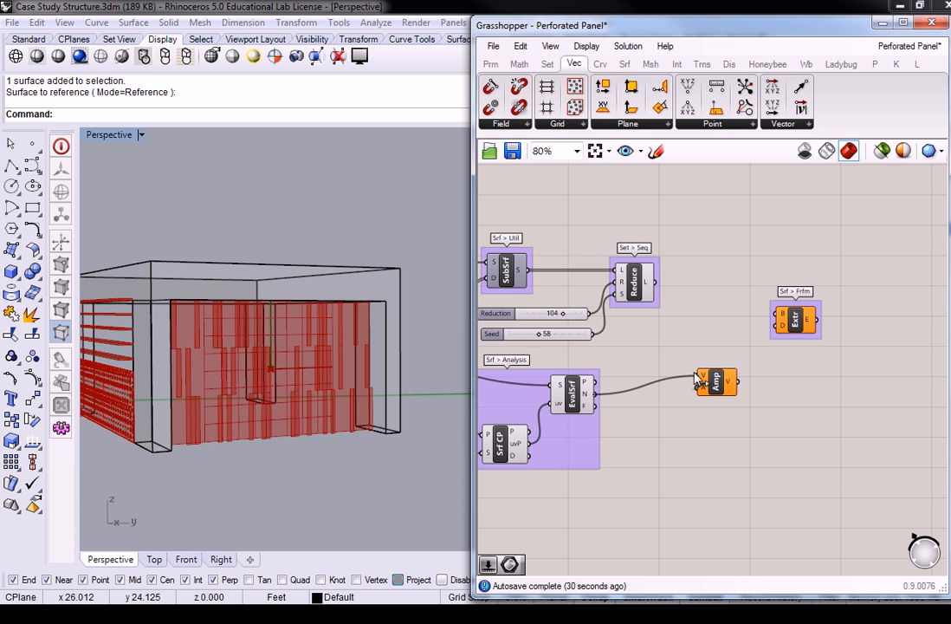
double_click(670, 451)
type("0")
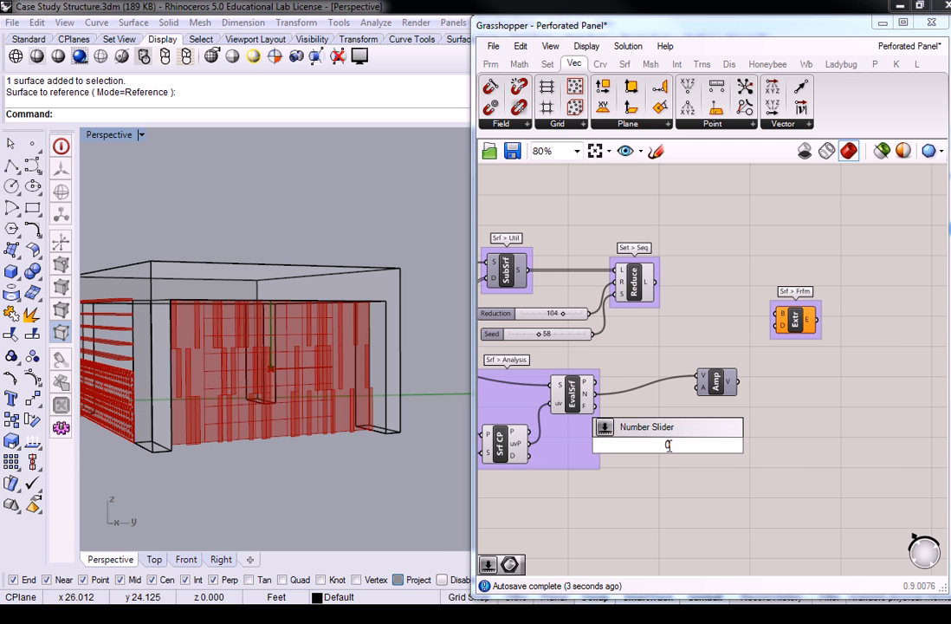
key("Escape")
Step: Duplicate the A slider, the panel with 12 and the A/B division, placing the copies beneath Amplitude
scroll(680, 372, "down", 3)
right_click_drag(509, 364, 650, 376)
scroll(651, 376, "up", 2)
right_click_drag(585, 407, 687, 411)
left_click_drag(685, 421, 601, 348)
scroll(650, 354, "up", 3)
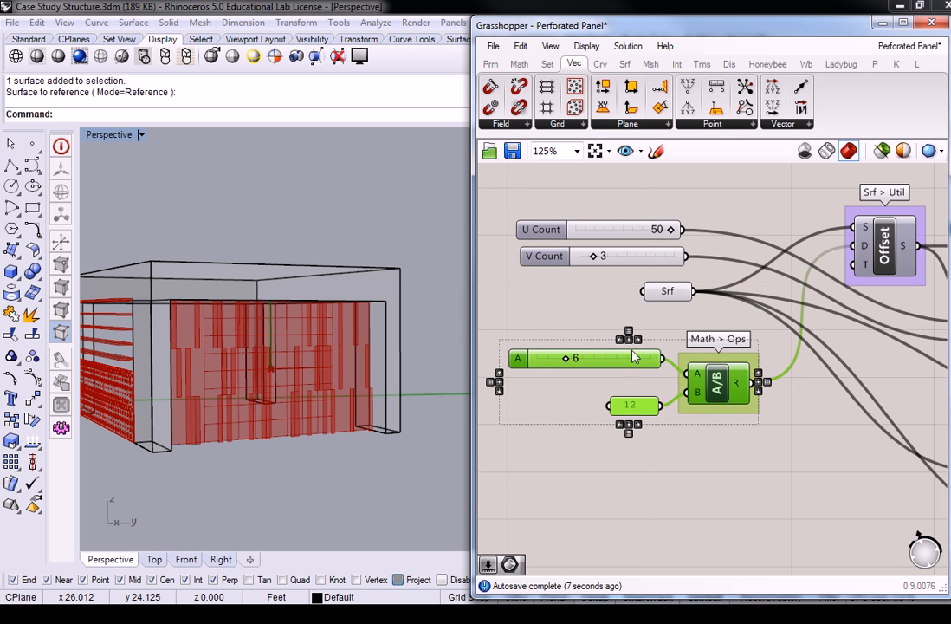
scroll(686, 405, "down", 1)
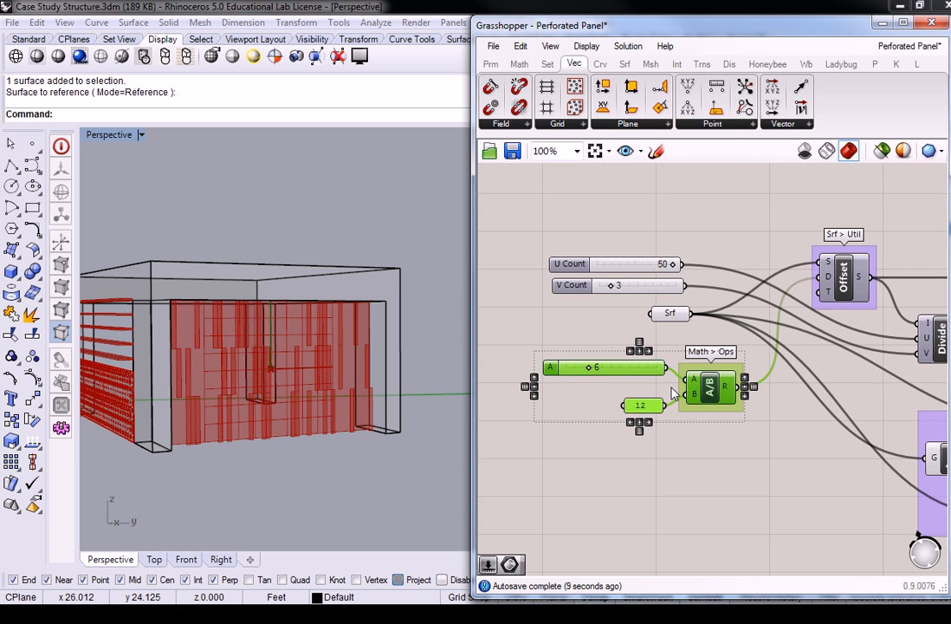
scroll(674, 394, "down", 5)
right_click_drag(674, 394, 557, 406)
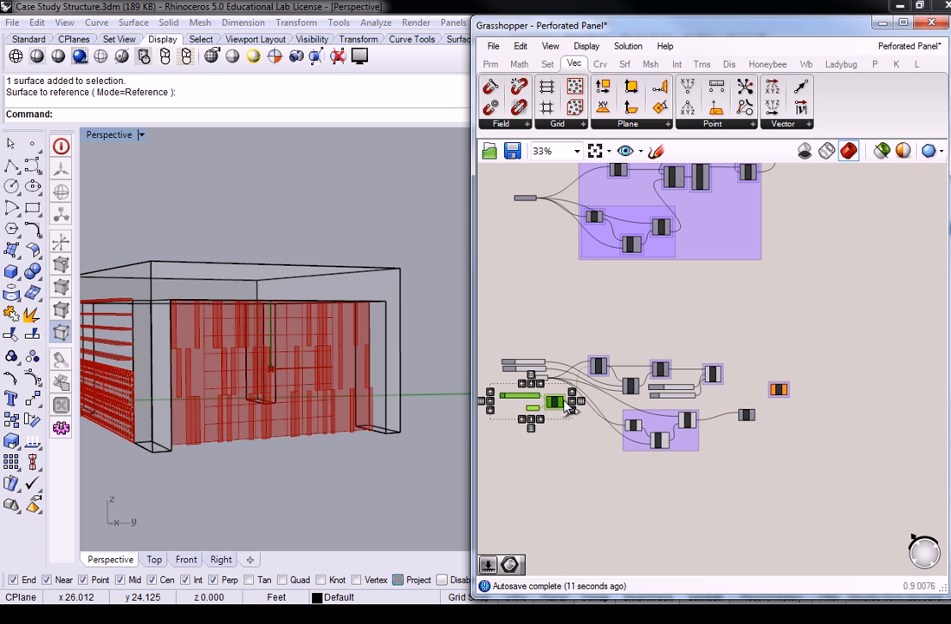
left_click_drag(565, 407, 767, 444)
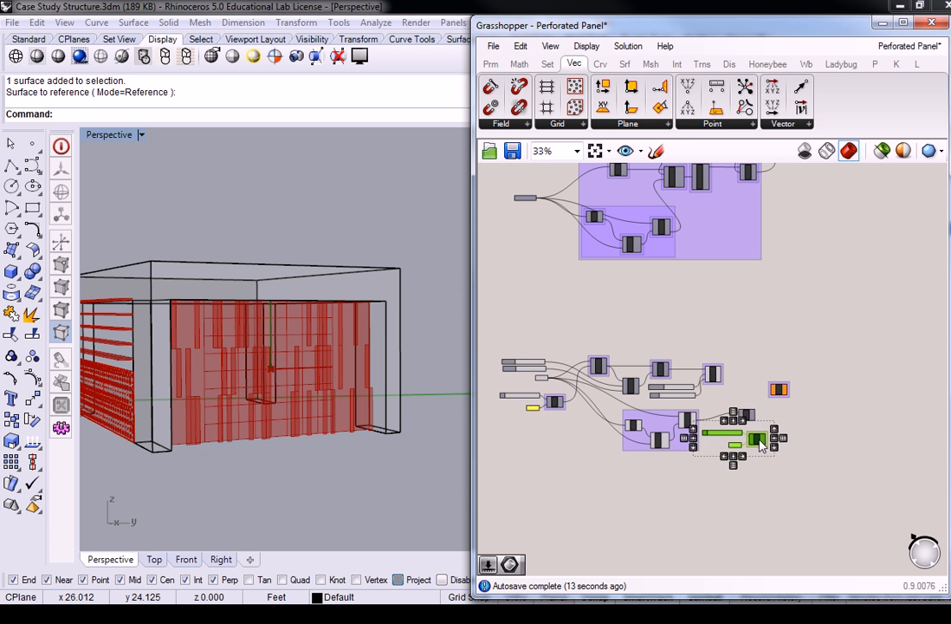
Step: Connect the copied division's R output to Amplitude's A input and space Amplitude and Extrude further apart
scroll(754, 406, "up", 5)
left_click_drag(686, 421, 793, 424)
left_click_drag(760, 514, 761, 436)
scroll(773, 435, "down", 1)
left_click(802, 491)
right_click_drag(803, 491, 772, 503)
left_click_drag(735, 445, 746, 447)
left_click(761, 405)
left_click_drag(747, 359, 844, 358)
Step: Connect Amplitude's V output to Extrude's D input and Reduce's L output to Extrude's B input
mouse_move(767, 449)
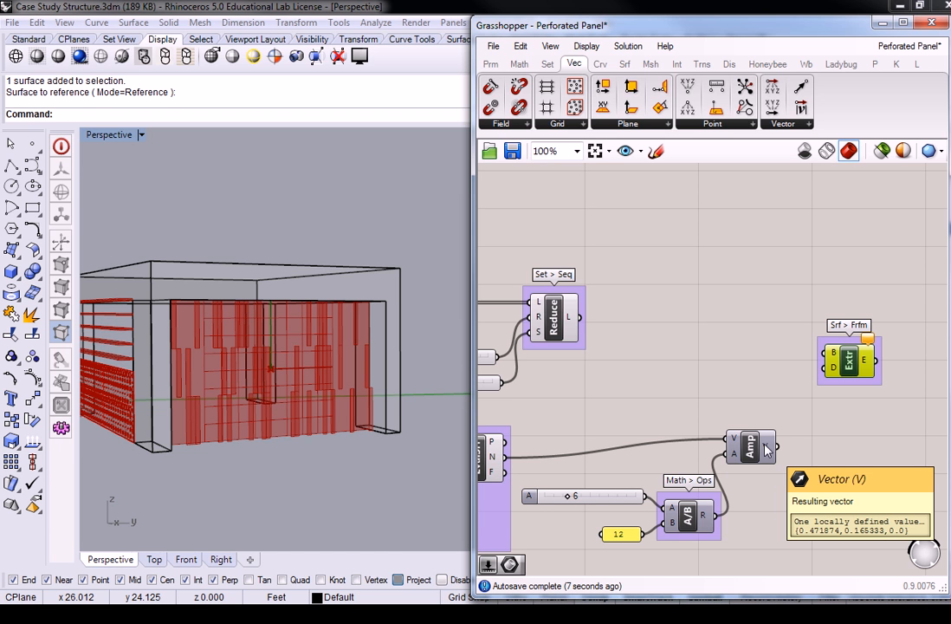
left_click_drag(777, 446, 824, 384)
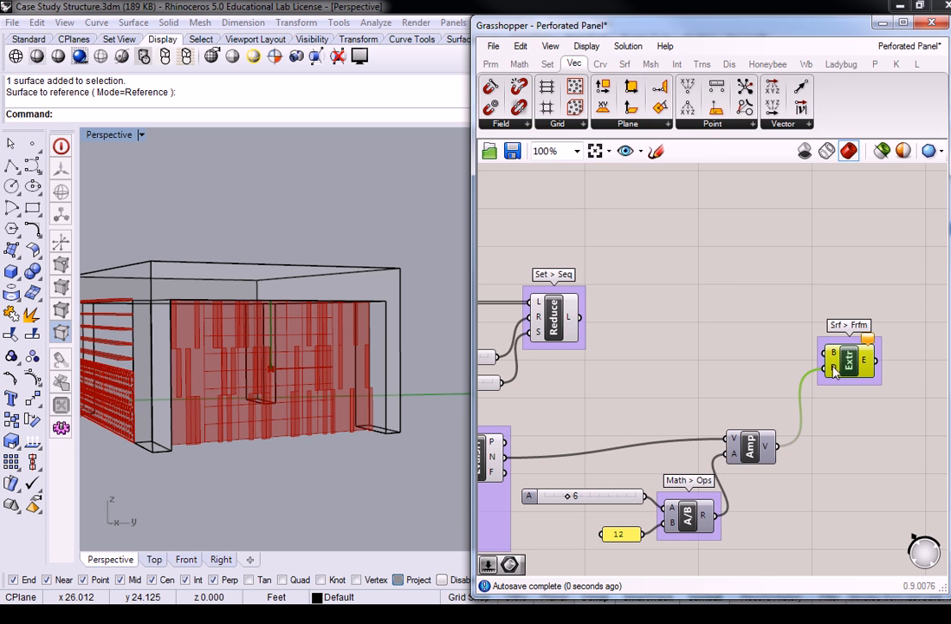
mouse_move(835, 371)
left_click(761, 341)
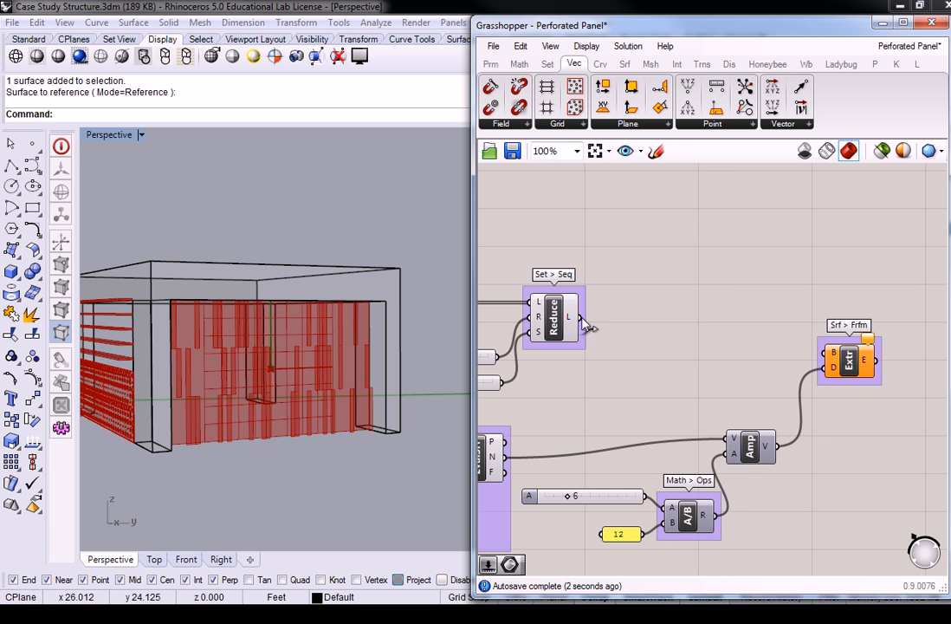
mouse_move(572, 322)
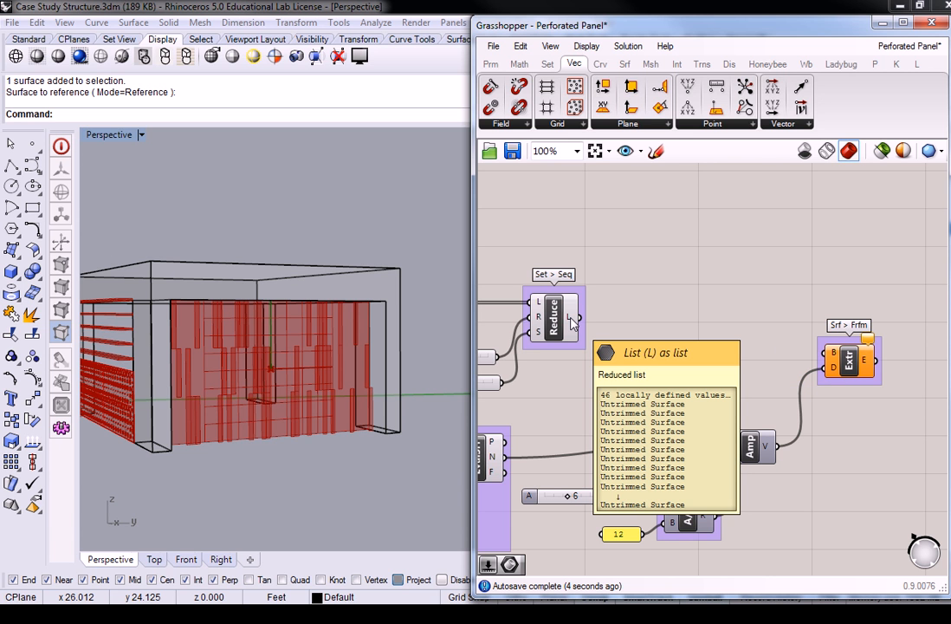
left_click_drag(578, 317, 824, 353)
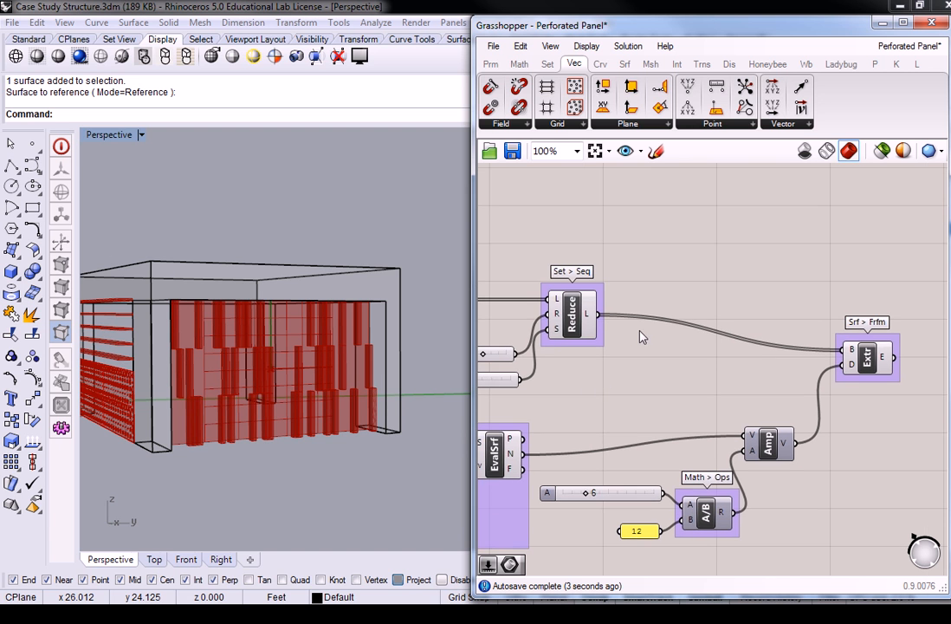
Step: Turn off the preview of the components from Offset through Divide and SubSrf to Reduce
scroll(600, 357, "down", 5)
scroll(733, 343, "up", 3)
scroll(825, 306, "down", 2)
left_click_drag(867, 291, 610, 385)
middle_click(613, 351)
left_click(659, 303)
left_click(725, 258)
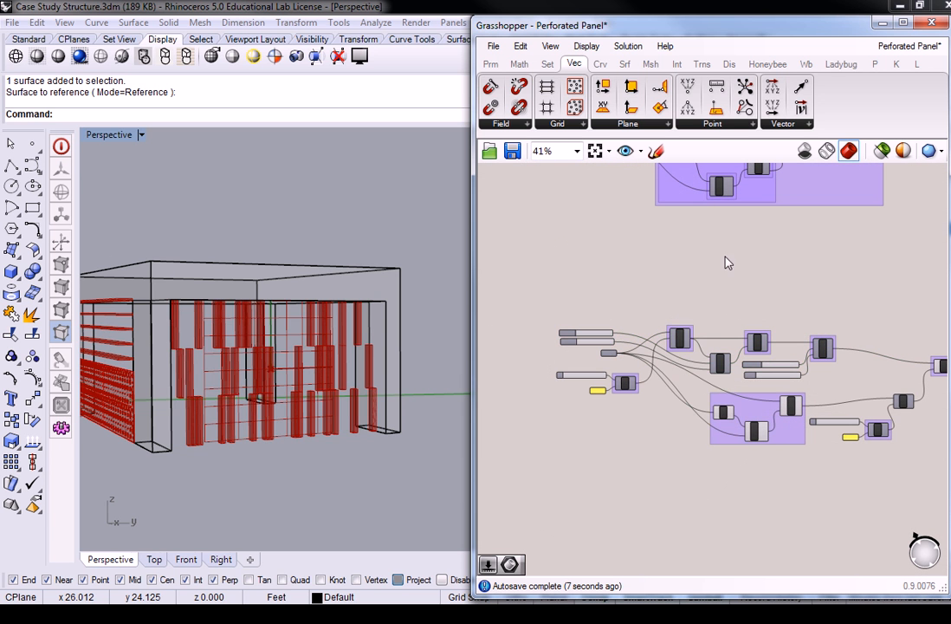
Step: Turn off the preview of the components in the Srf > Analysis group
left_click_drag(802, 473, 754, 403)
middle_click(777, 400)
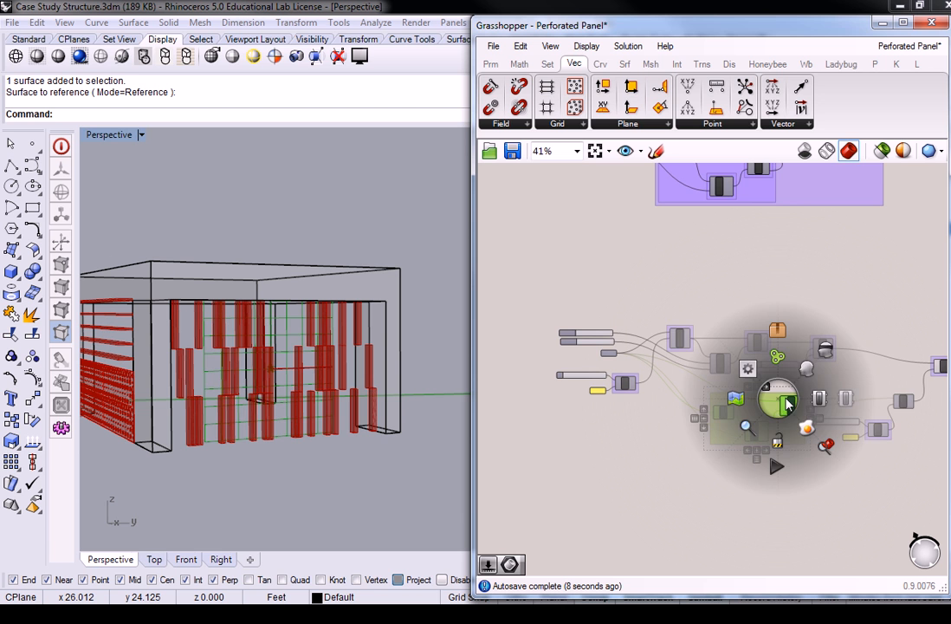
left_click(826, 347)
left_click(844, 298)
Step: Put the Amplitude component in its own group and label it "Vect > Vect"
right_click_drag(876, 323, 762, 326)
scroll(767, 415, "up", 5)
right_click_drag(742, 419, 686, 353)
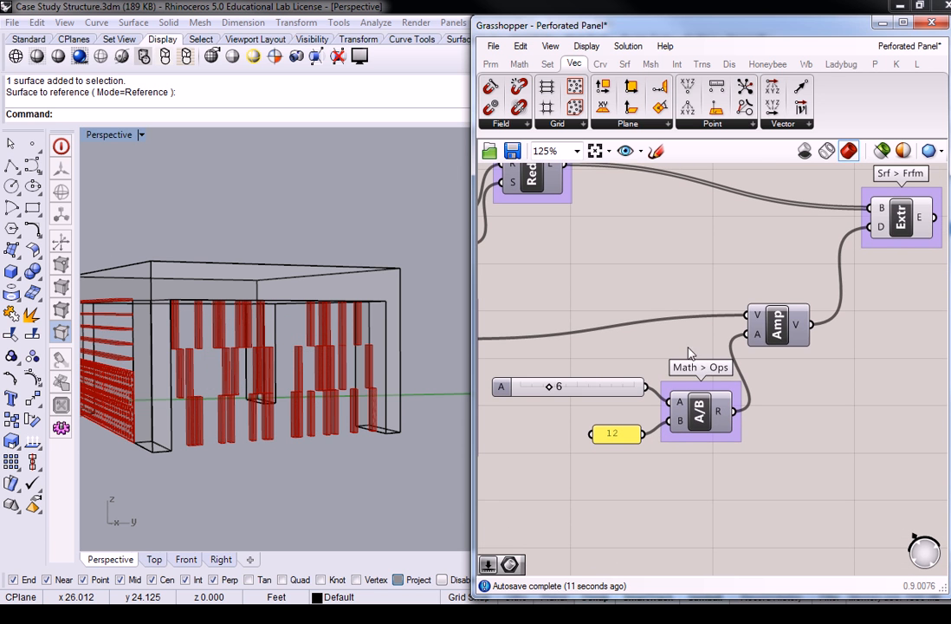
left_click(784, 336)
key("ctrl+g")
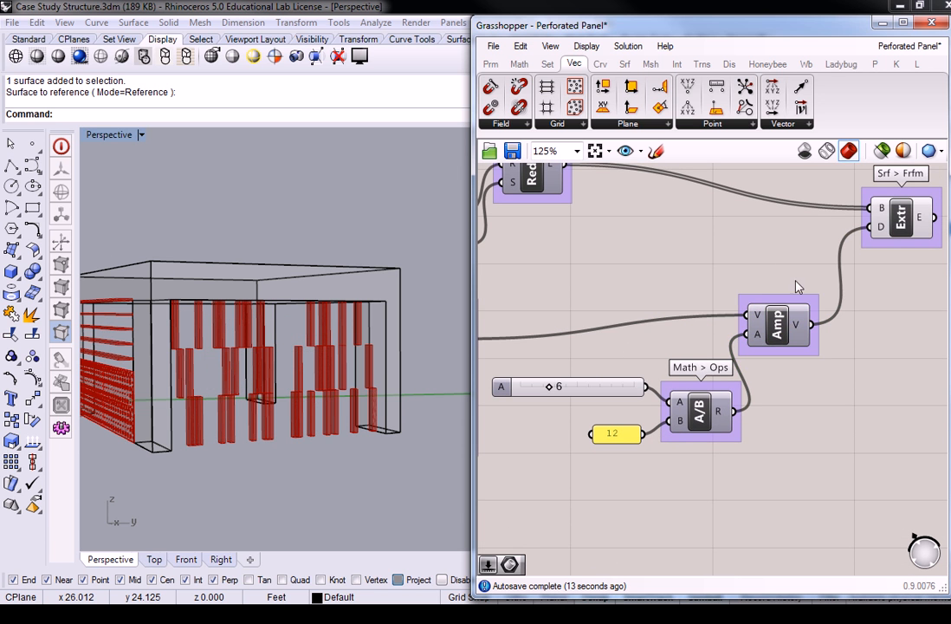
right_click(795, 305)
type("Vect > Vect")
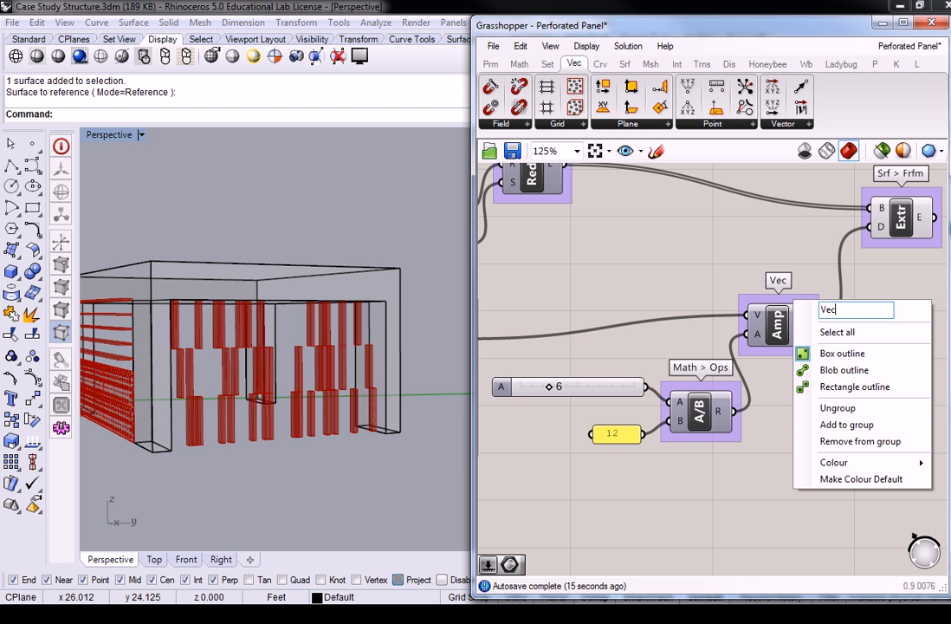
left_click(697, 231)
Step: Set the copied A slider that drives the extrusion amplitude to 15 and inspect the extruded panels in the model
right_click_drag(349, 346, 301, 385)
scroll(304, 421, "up", 4)
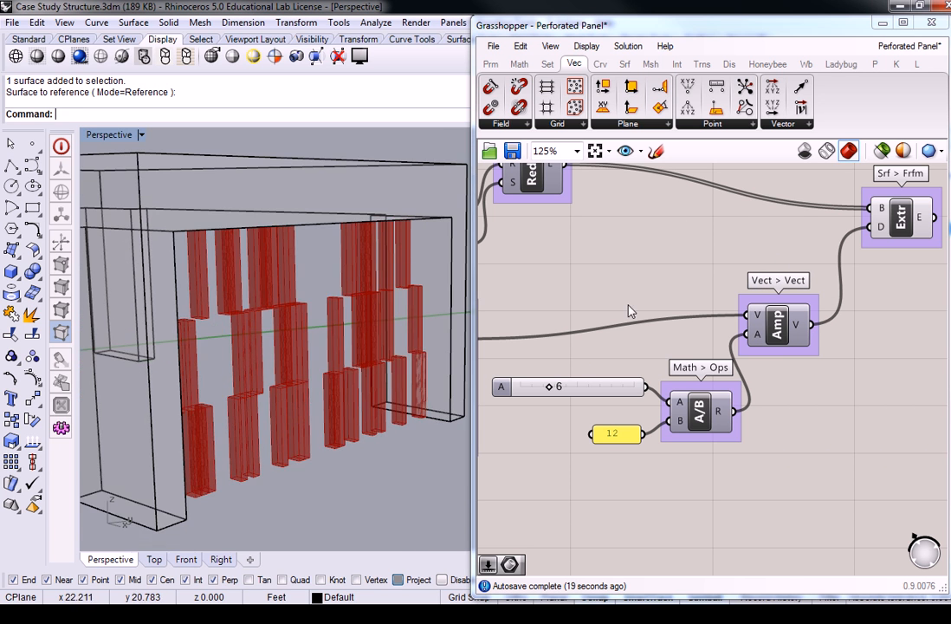
right_click_drag(538, 367, 615, 369)
left_click_drag(624, 392, 665, 391)
right_click_drag(275, 204, 300, 322)
Step: Widen the Grasshopper window and bring the panel definition into view
scroll(675, 301, "down", 4)
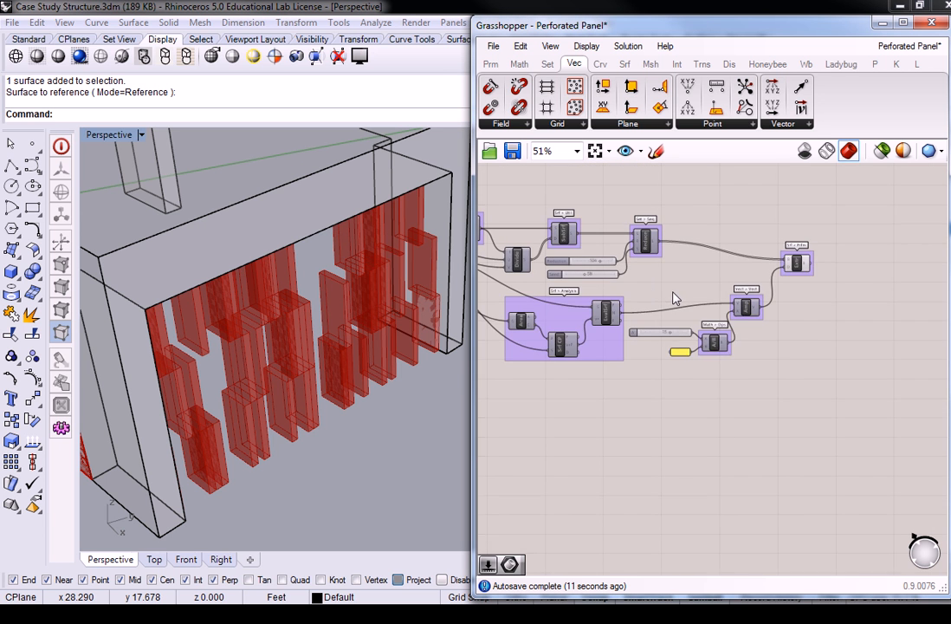
scroll(577, 249, "up", 1)
right_click_drag(676, 268, 708, 297)
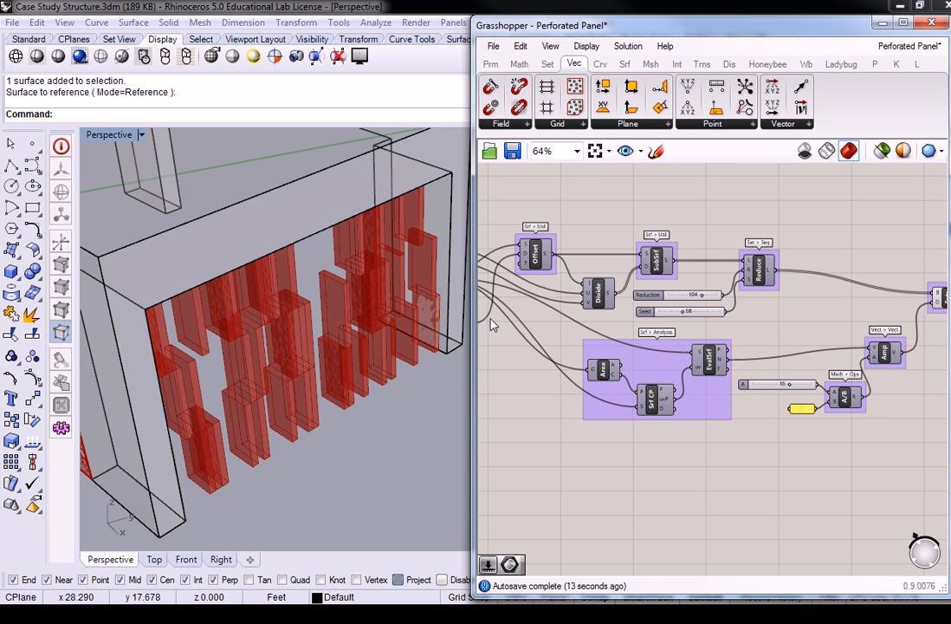
left_click_drag(473, 344, 342, 344)
right_click_drag(447, 320, 533, 333)
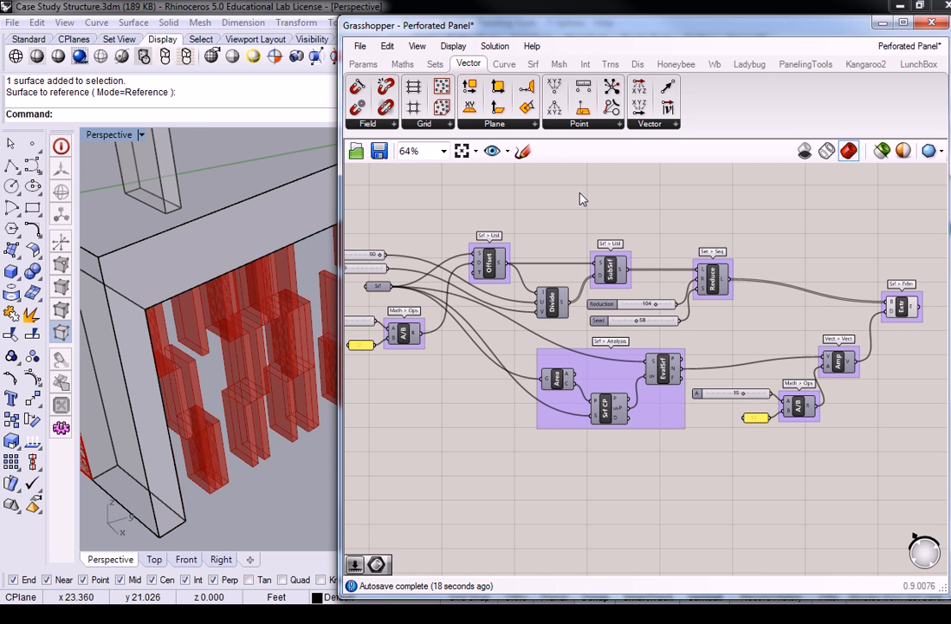
Step: Review the Srf > Analysis group, the amplitude branch with its division, and the Extrude component
left_click_drag(681, 426, 519, 360)
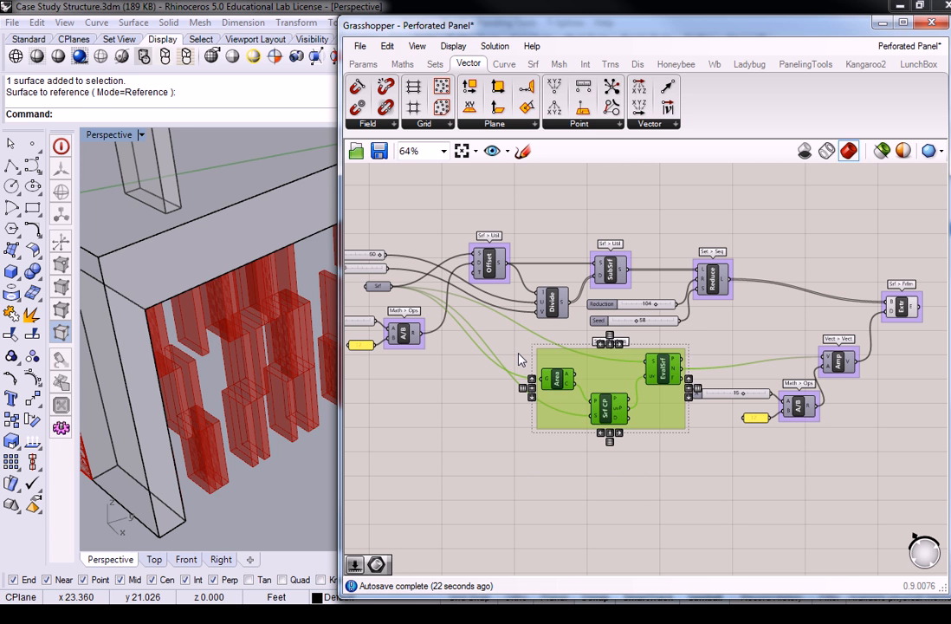
left_click(834, 496)
right_click_drag(803, 475, 701, 486)
scroll(749, 473, "up", 3)
left_click_drag(766, 481, 516, 318)
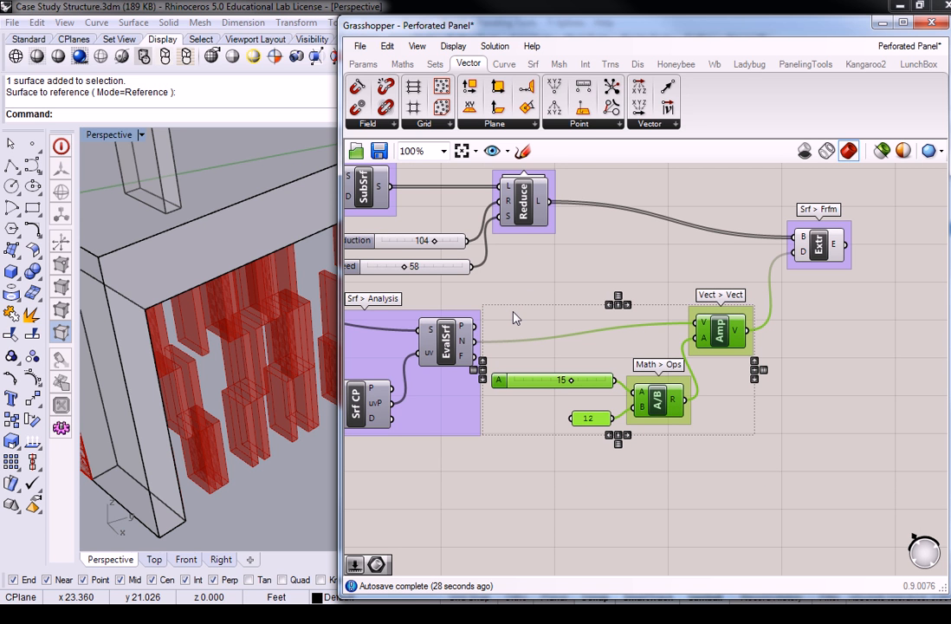
right_click_drag(683, 305, 565, 370)
left_click_drag(820, 217, 631, 367)
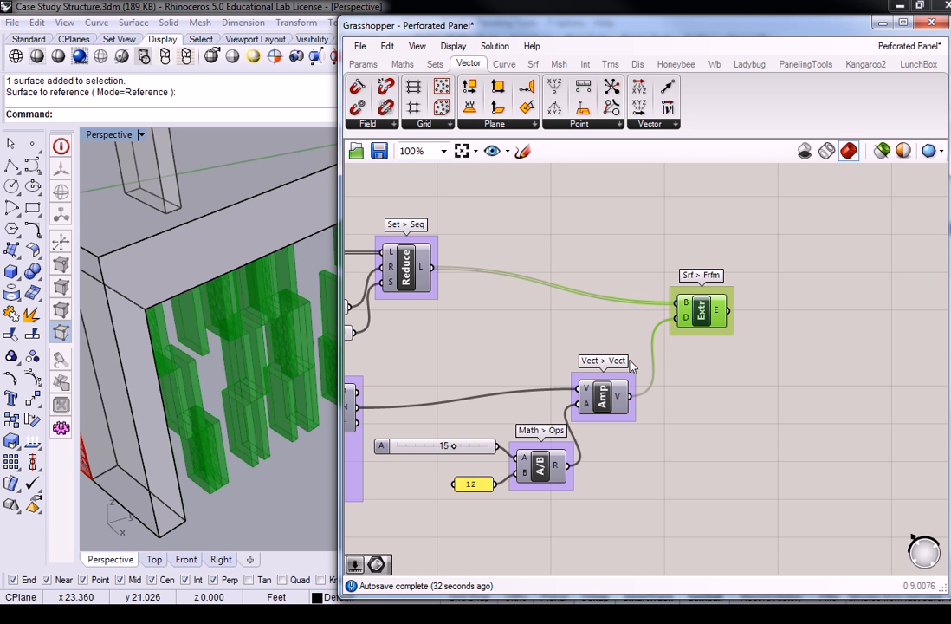
left_click(635, 223)
scroll(663, 246, "down", 3)
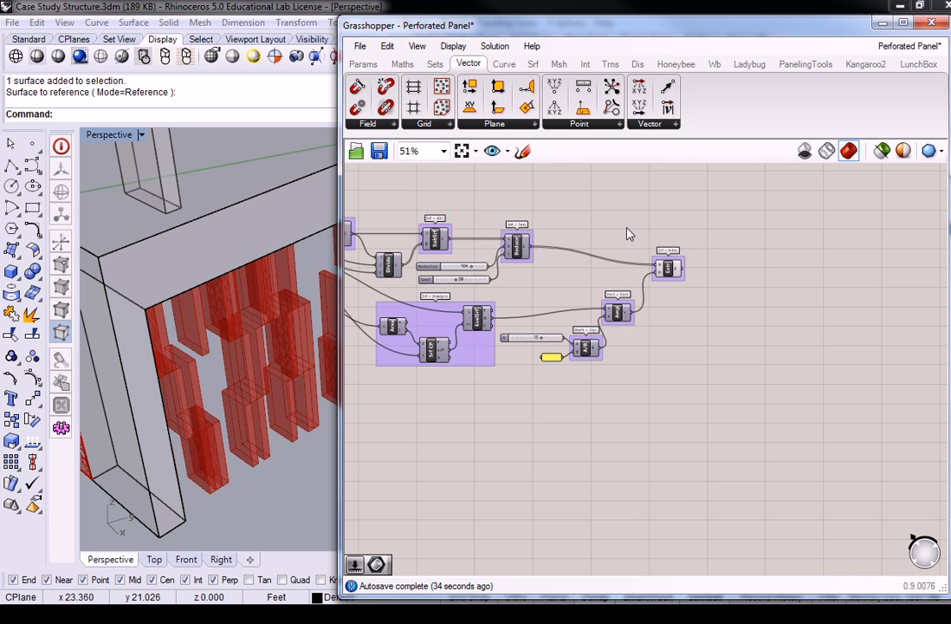
Step: Enlarge the Grasshopper window a little more to fit the definition from the Srf parameter to Extrude
scroll(647, 229, "up", 1)
right_click_drag(643, 251, 678, 264)
left_click_drag(343, 351, 308, 350)
right_click_drag(372, 343, 382, 340)
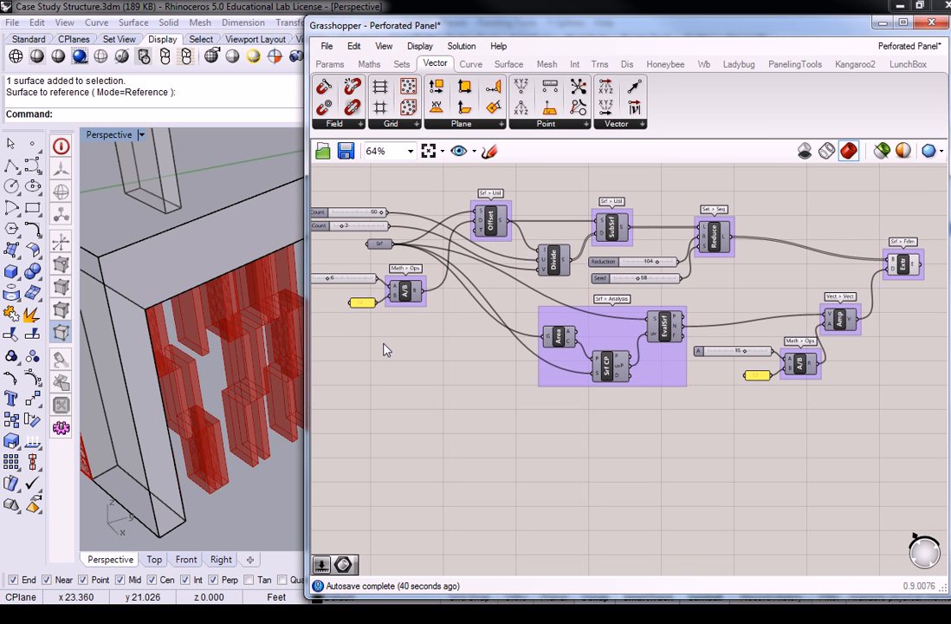